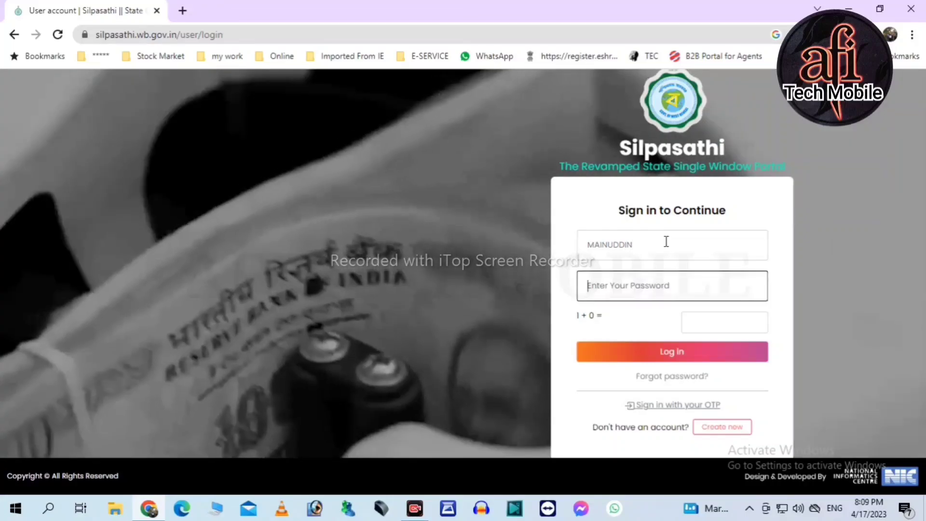
- Log in to Silpasathi with the account password and the captcha answer
{"action": "type", "text": "12"}
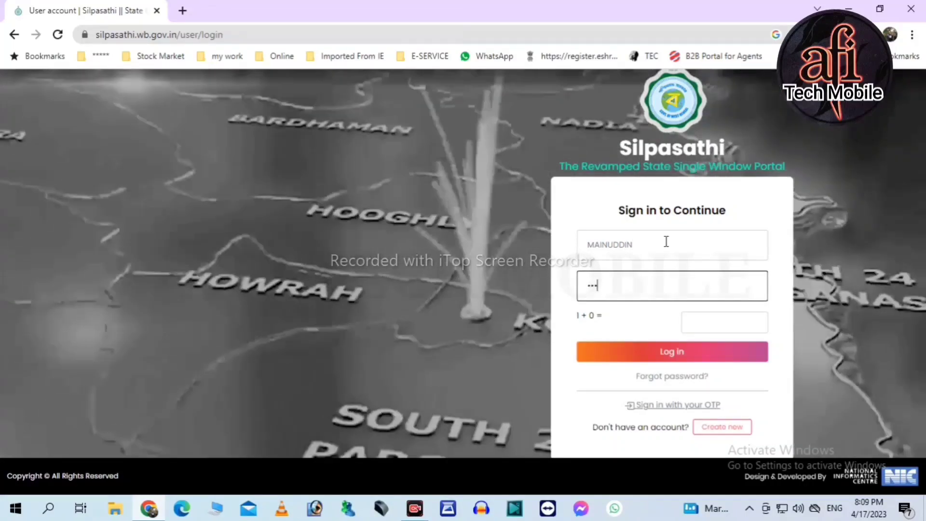
{"action": "type", "text": "3456789"}
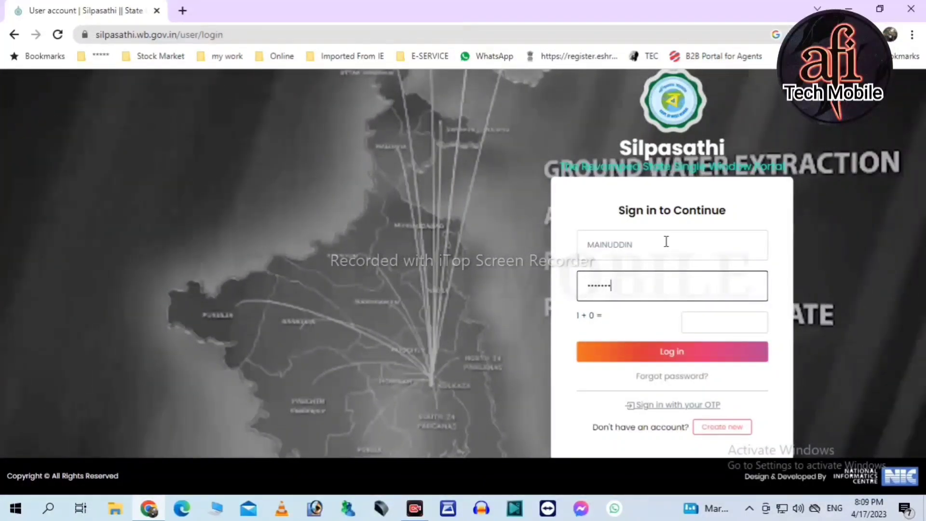
{"action": "key", "text": "Tab"}
{"action": "type", "text": "1"}
{"action": "left_click", "coordinate": [665, 351]}
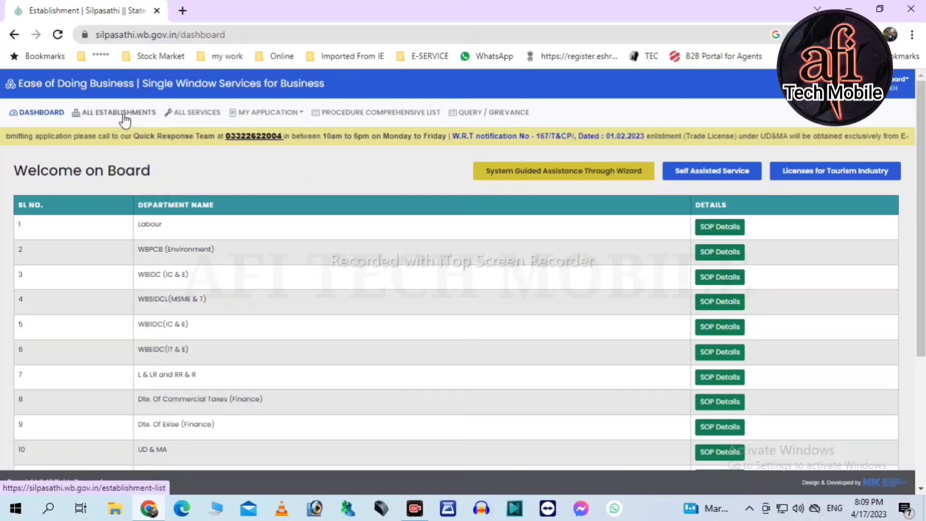
- Search all services for 'trad', select Trade License – P & RD and create a CAF for it
{"action": "left_click", "coordinate": [194, 119]}
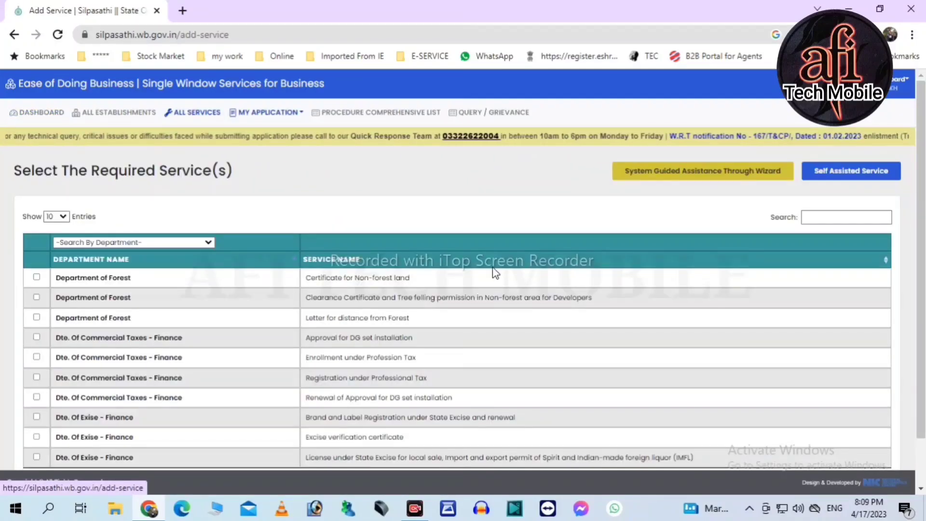
{"action": "scroll", "coordinate": [525, 314], "scroll_direction": "down", "scroll_amount": 1}
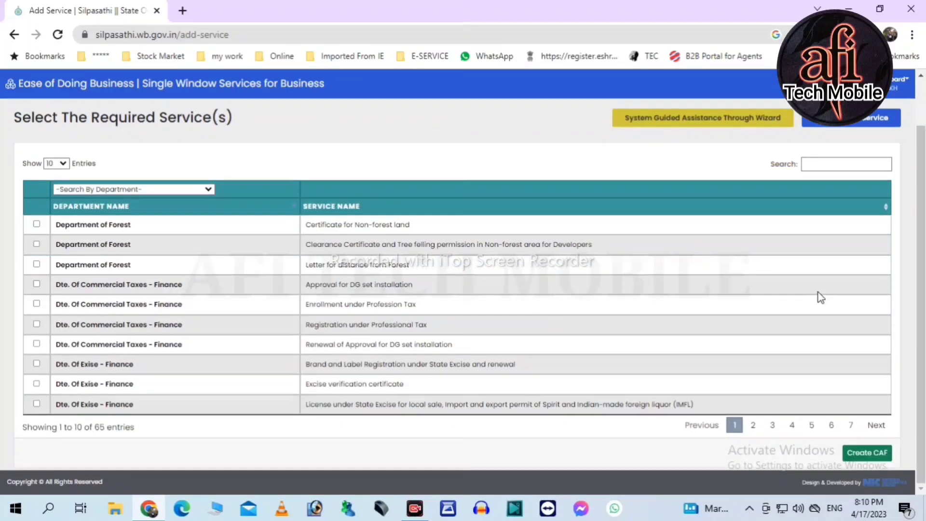
{"action": "scroll", "coordinate": [820, 295], "scroll_direction": "up", "scroll_amount": 1}
{"action": "left_click", "coordinate": [816, 217]}
{"action": "type", "text": "trad"}
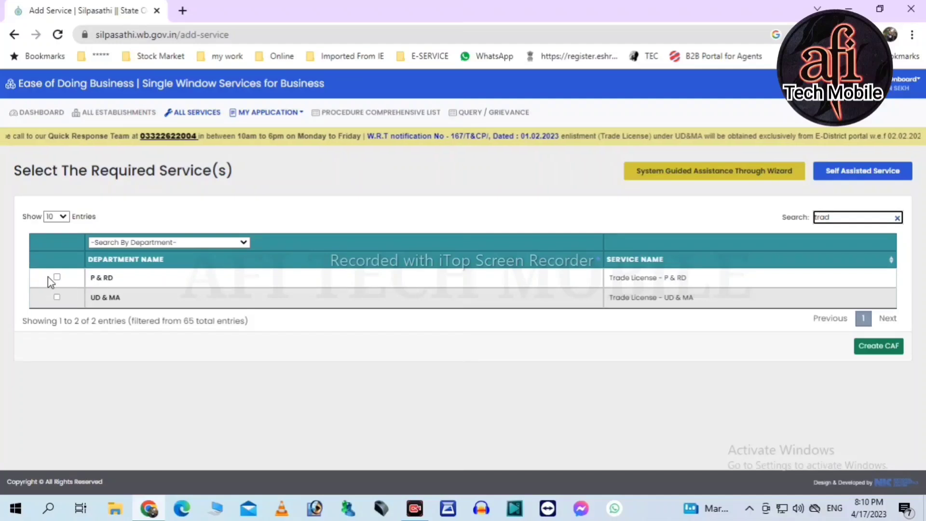
{"action": "left_click", "coordinate": [57, 277]}
{"action": "left_click", "coordinate": [871, 351]}
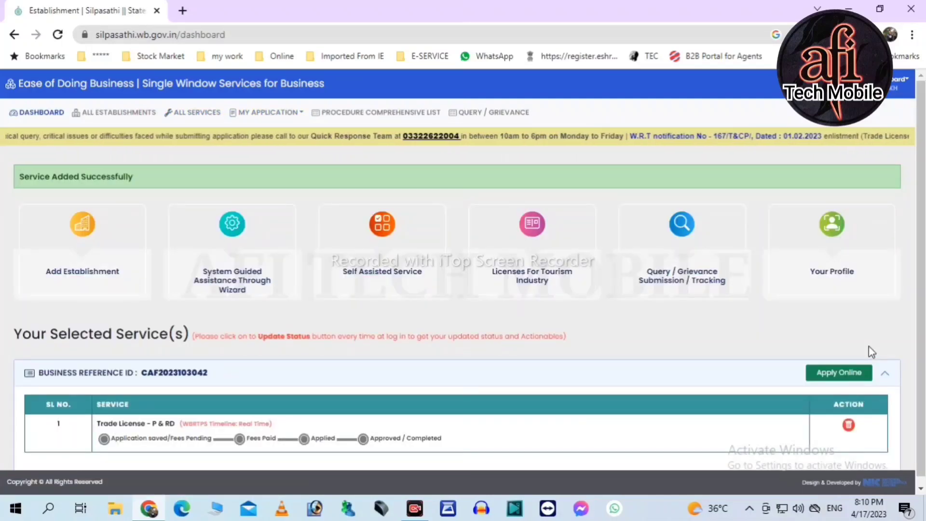
{"action": "scroll", "coordinate": [526, 371], "scroll_direction": "down", "scroll_amount": 1}
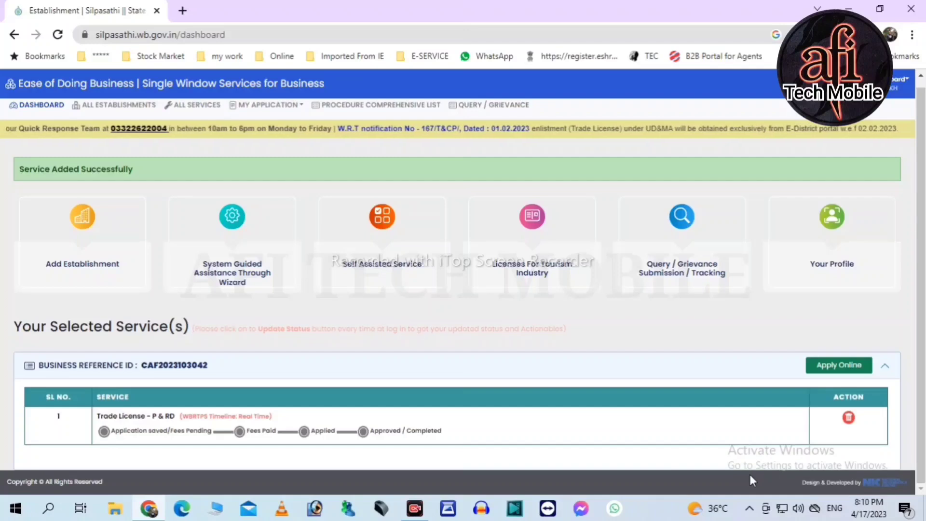
- Start the online application with district BIRBHUM, block LABHPUR, gram panchayat DWARAKA and the trade's name
{"action": "left_click", "coordinate": [836, 366]}
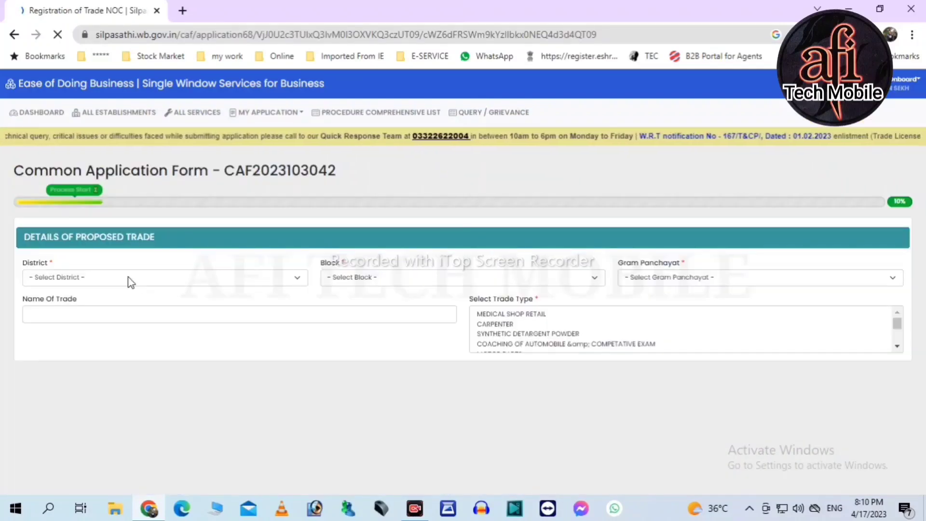
{"action": "left_click", "coordinate": [129, 280]}
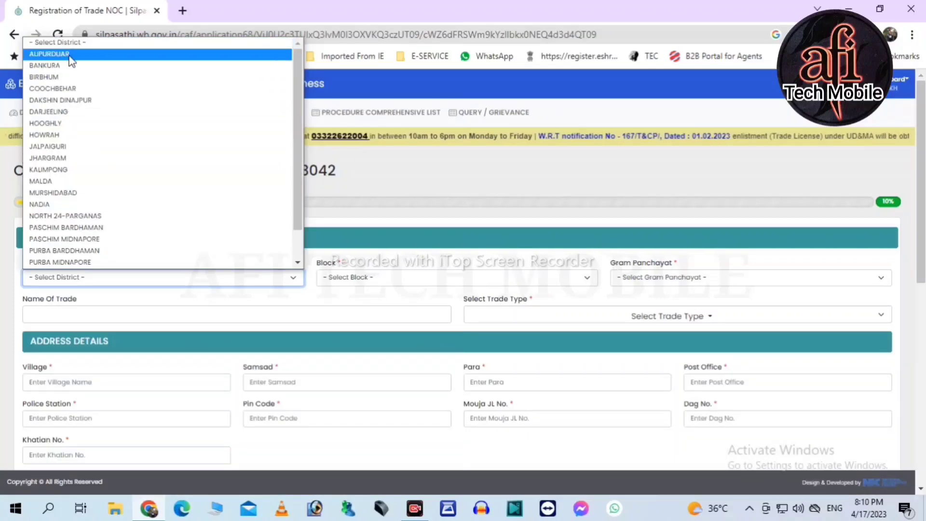
{"action": "left_click", "coordinate": [59, 77]}
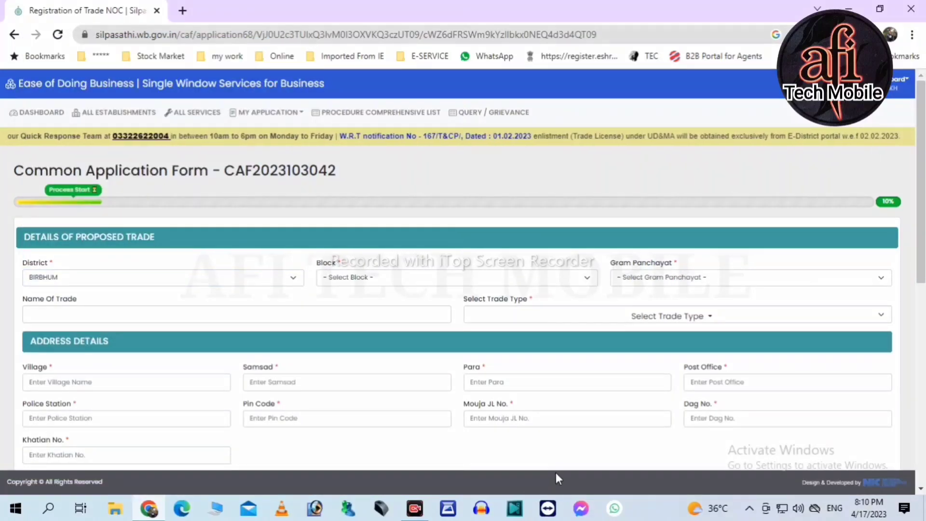
{"action": "mouse_move", "coordinate": [7, 178]}
{"action": "left_mouse_down"}
{"action": "mouse_move", "coordinate": [893, 207]}
{"action": "mouse_move", "coordinate": [911, 219]}
{"action": "left_mouse_up"}
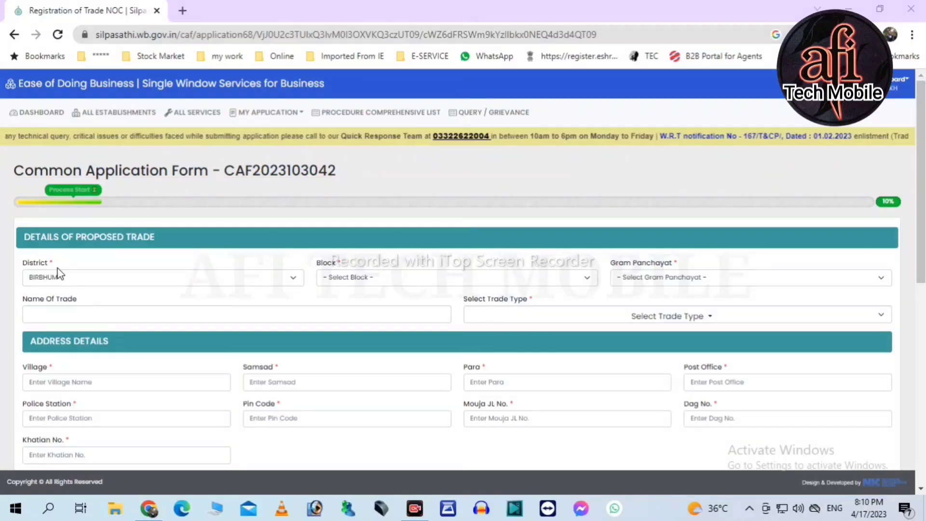
{"action": "left_click", "coordinate": [400, 279]}
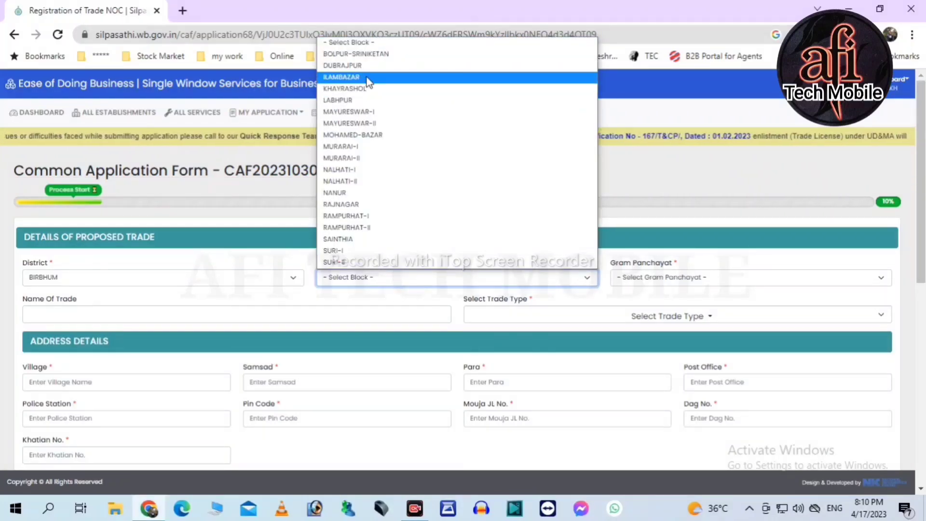
{"action": "left_click", "coordinate": [366, 99]}
{"action": "left_click", "coordinate": [654, 271]}
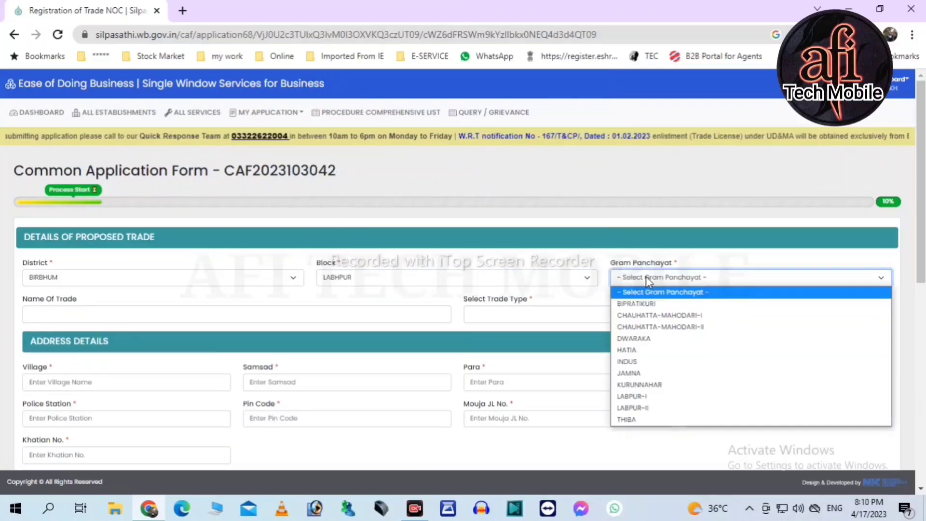
{"action": "left_click", "coordinate": [644, 337]}
{"action": "left_click", "coordinate": [182, 311]}
{"action": "type", "text": "TANB"}
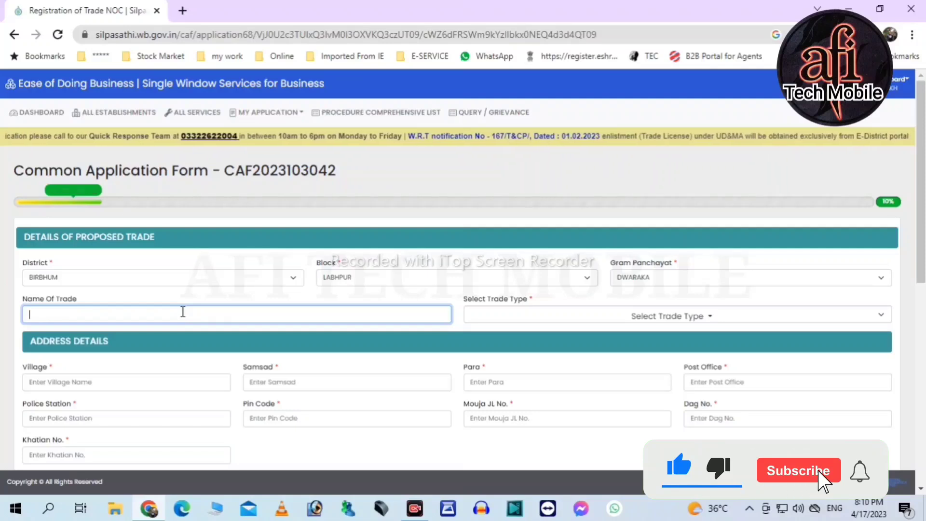
{"action": "type", "text": "IR "}
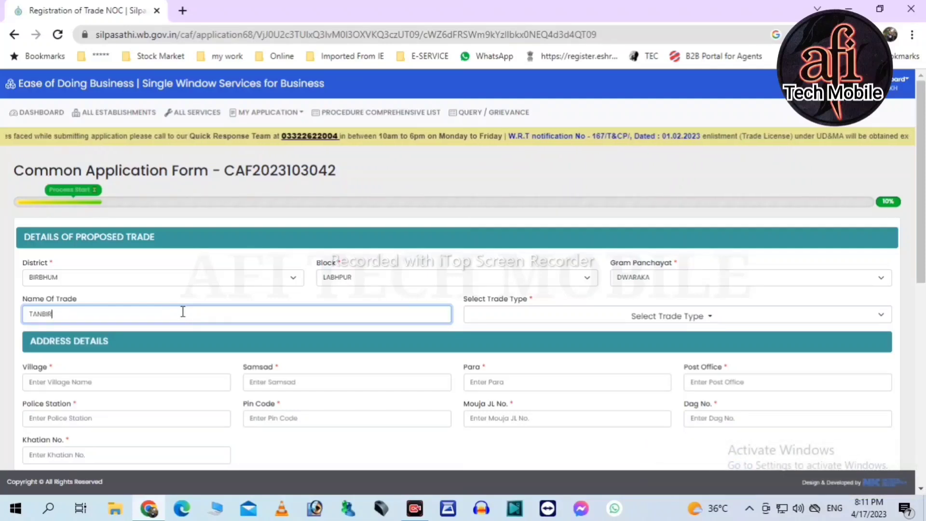
{"action": "type", "text": "R"}
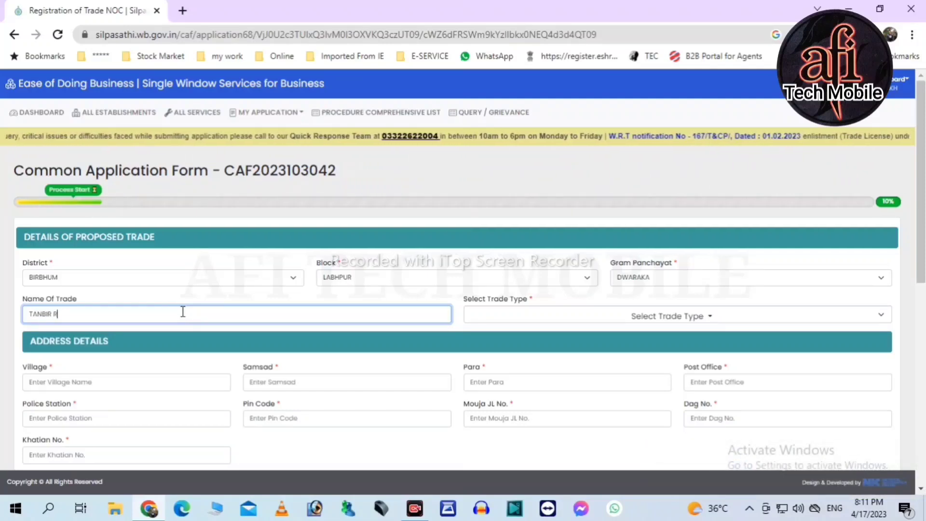
{"action": "type", "text": "OKOMARI STORE"}
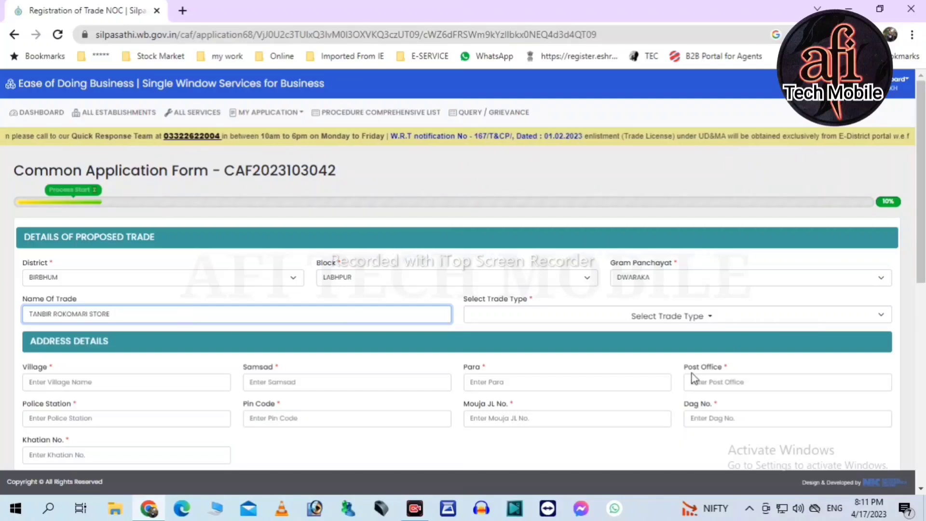
- Select STATIONERY GOODS and GROCERY COLD DRINKS STATIONERY BUSINESS as the trade types
{"action": "left_click", "coordinate": [532, 320]}
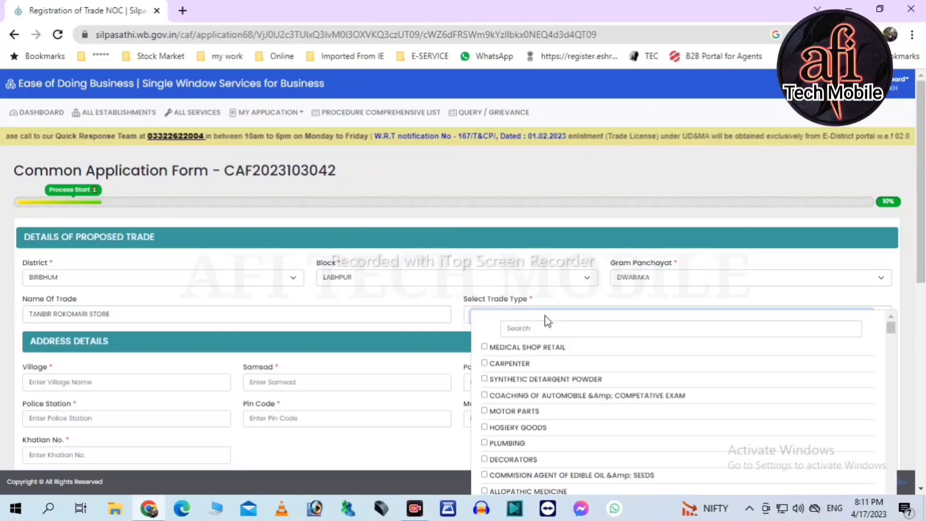
{"action": "left_click", "coordinate": [607, 331]}
{"action": "type", "text": "STA"}
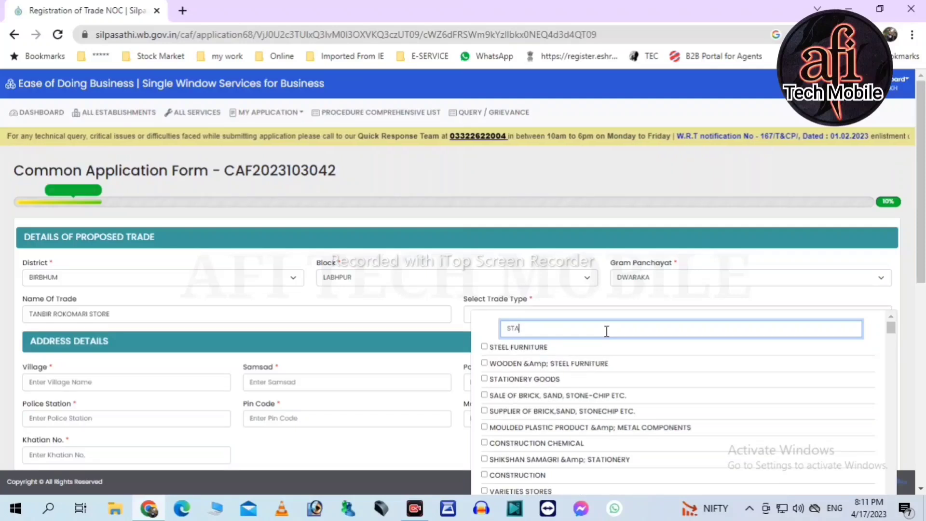
{"action": "left_click", "coordinate": [551, 348]}
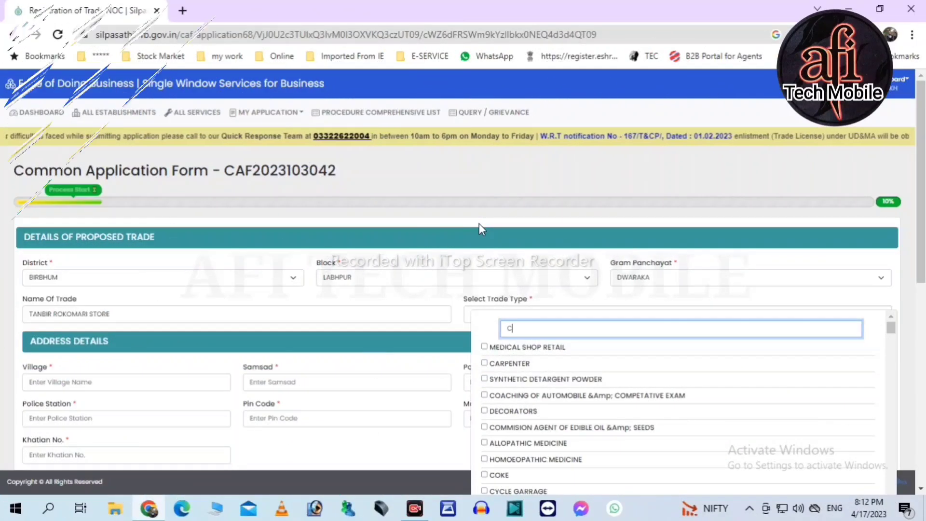
{"action": "type", "text": "OLD"}
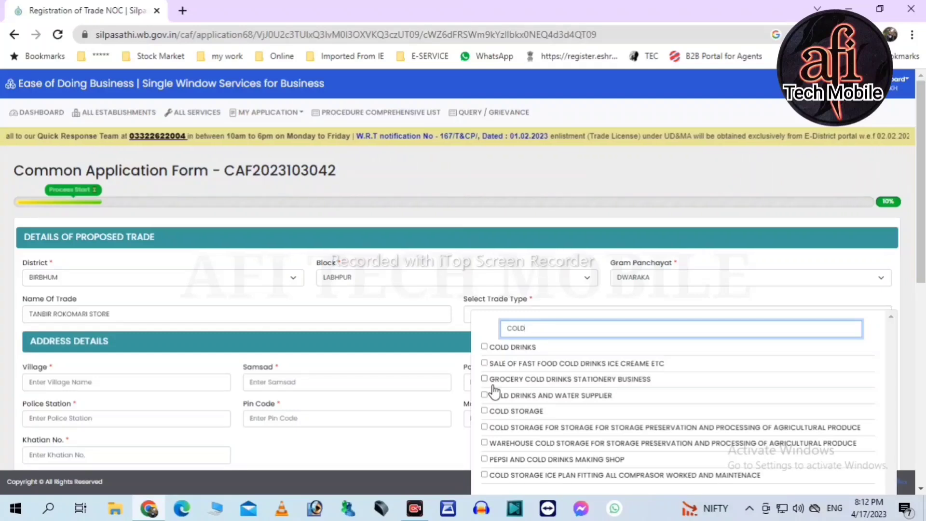
{"action": "left_click", "coordinate": [485, 380]}
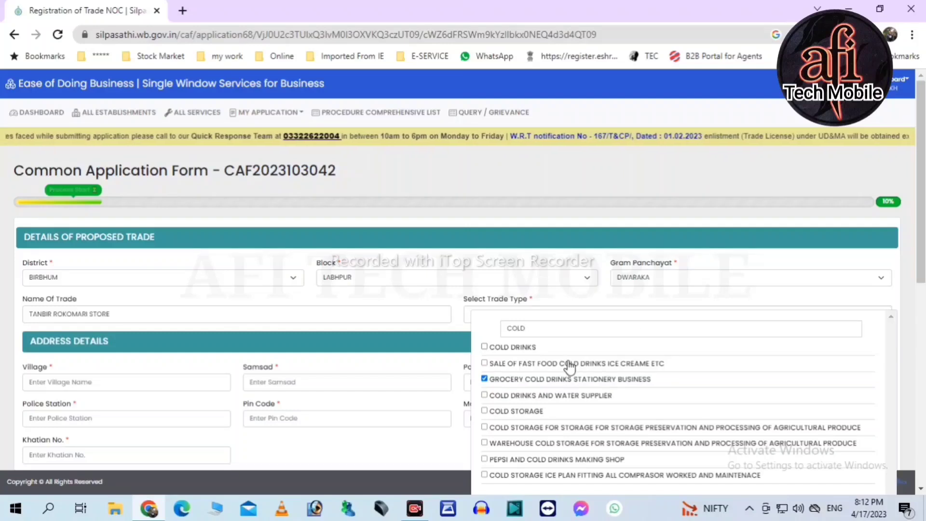
{"action": "left_click", "coordinate": [591, 300]}
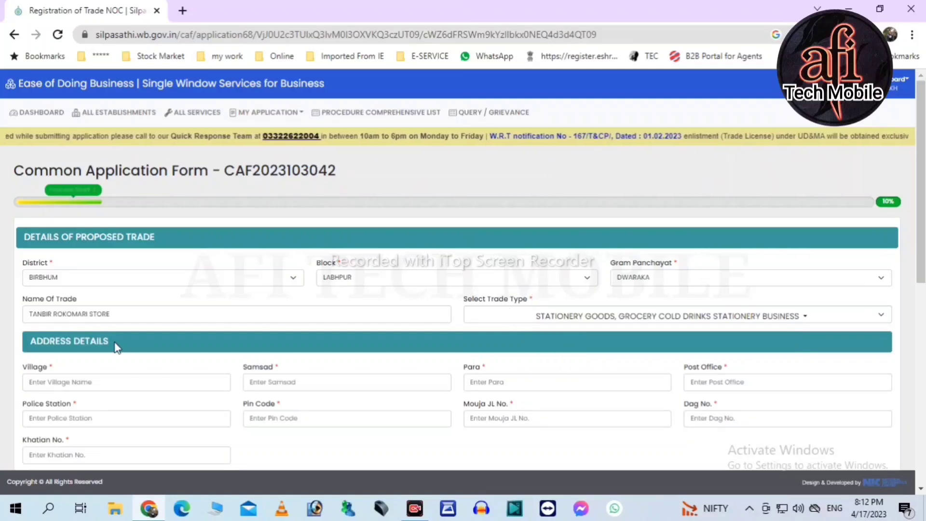
- Fill in the village and replace the Samsad value with XII
{"action": "left_click", "coordinate": [68, 384]}
{"action": "type", "text": "SAUGRAM"}
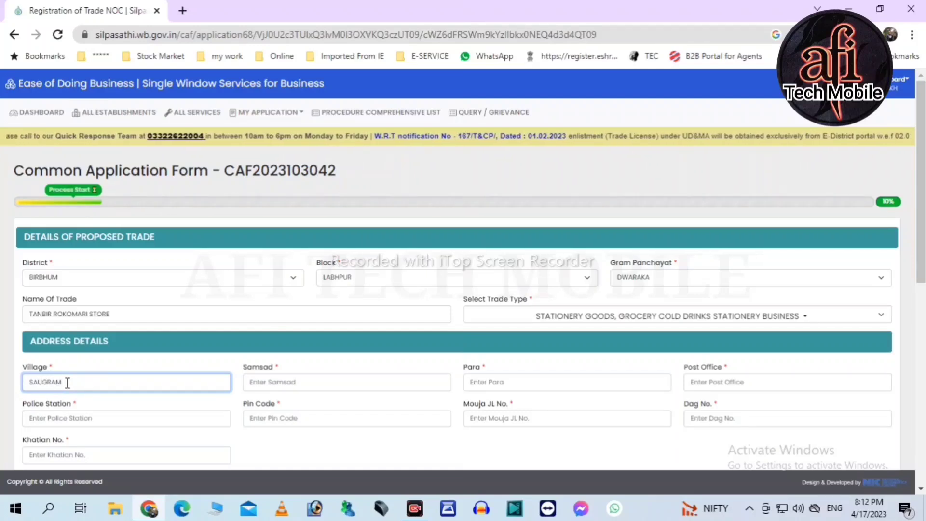
{"action": "key", "text": "Tab"}
{"action": "type", "text": "S"}
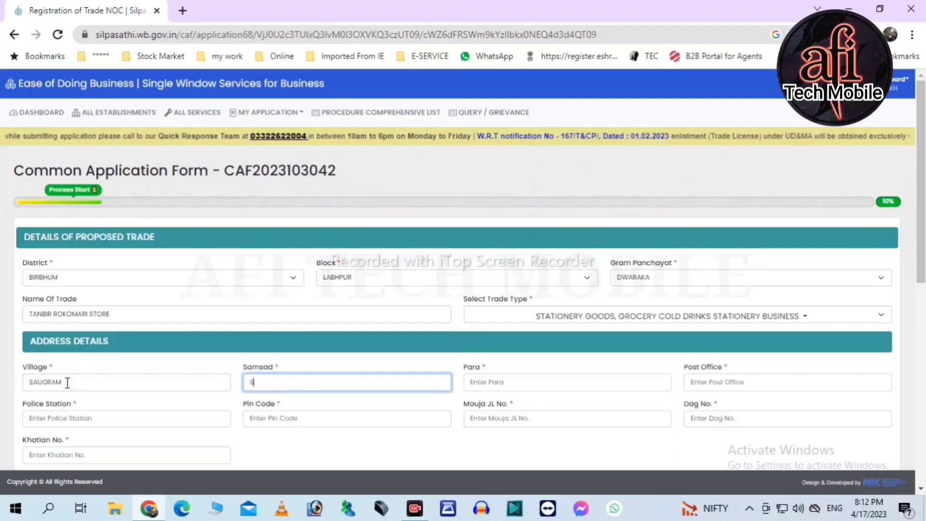
{"action": "key", "text": "Tab"}
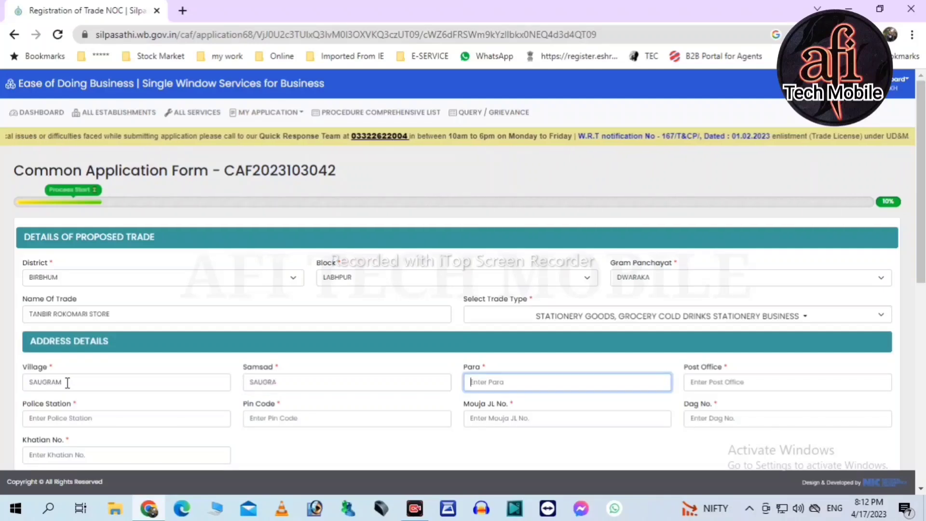
{"action": "left_click", "coordinate": [300, 385]}
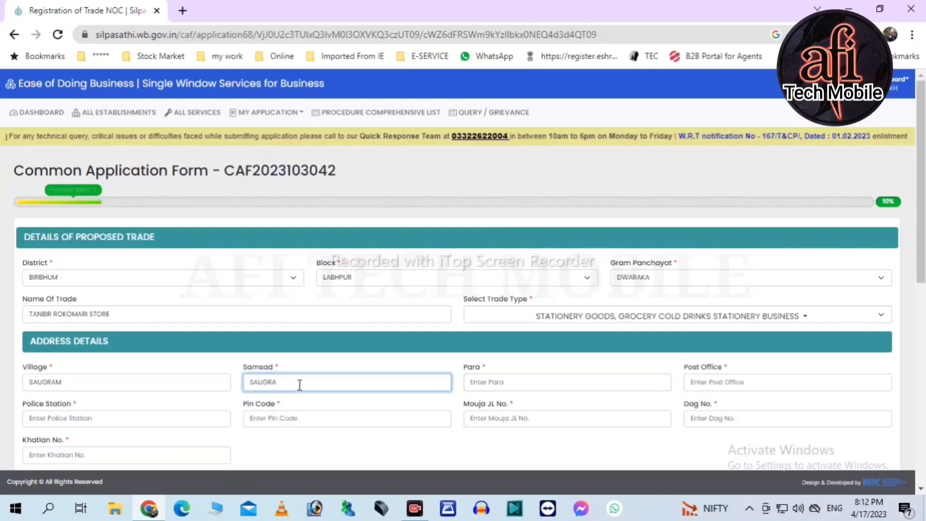
{"action": "key", "text": "Tab"}
{"action": "left_click", "coordinate": [299, 385]}
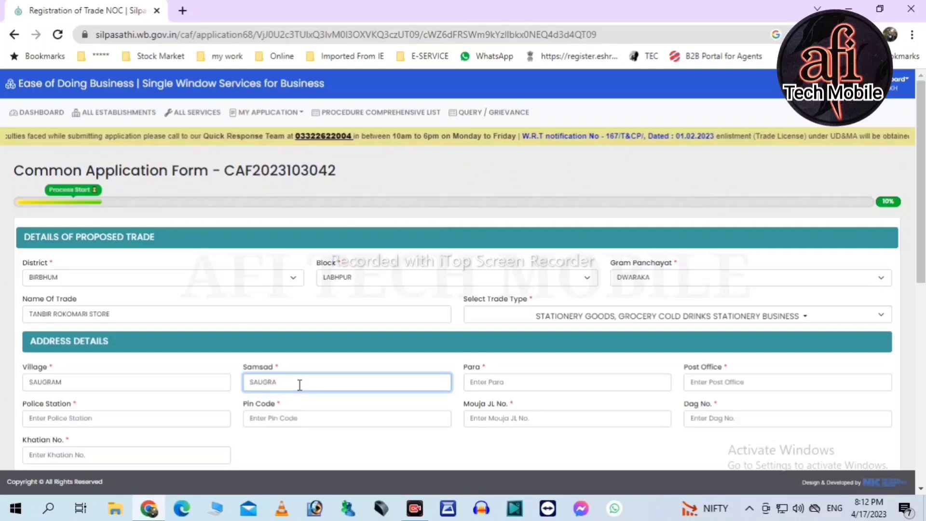
{"action": "left_click_drag", "start_coordinate": [300, 385], "coordinate": [224, 386]}
{"action": "key", "text": "BackSpace"}
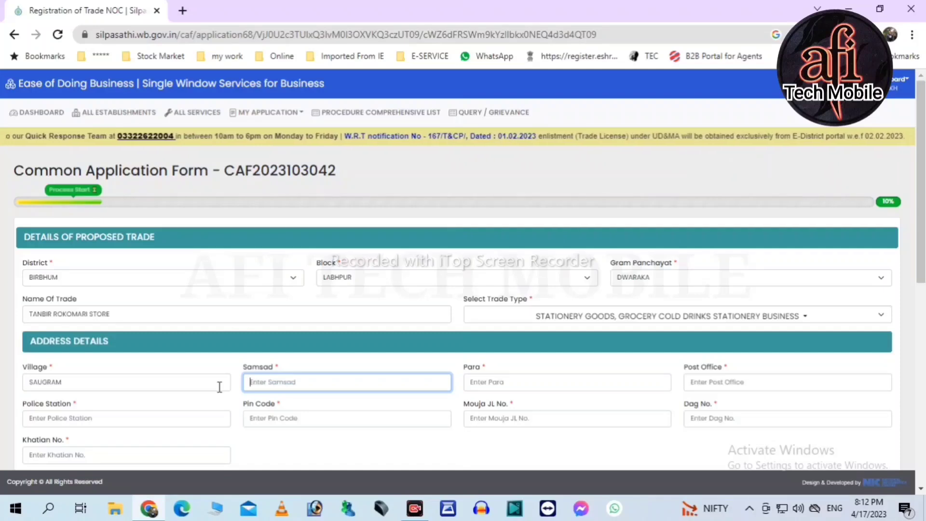
{"action": "type", "text": "SAUGRA"}
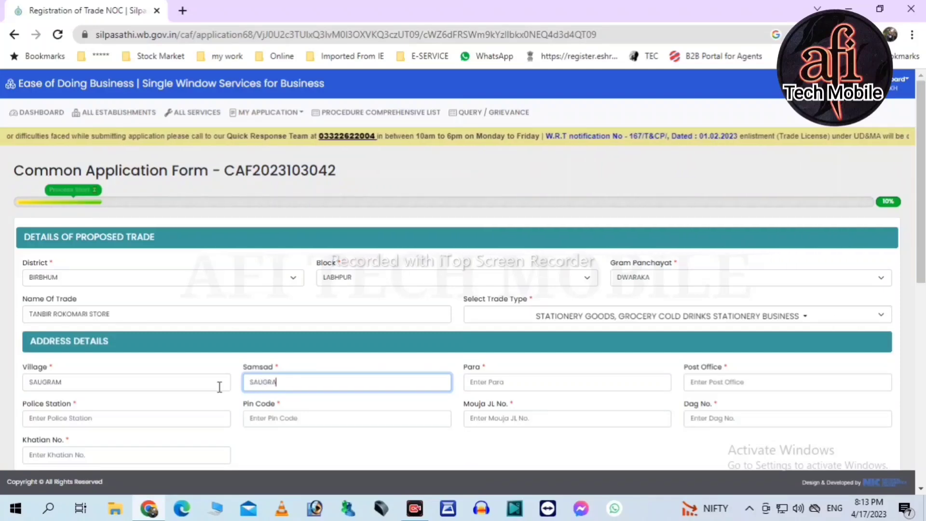
{"action": "key", "text": "BackSpace"}
{"action": "type", "text": "XII"}
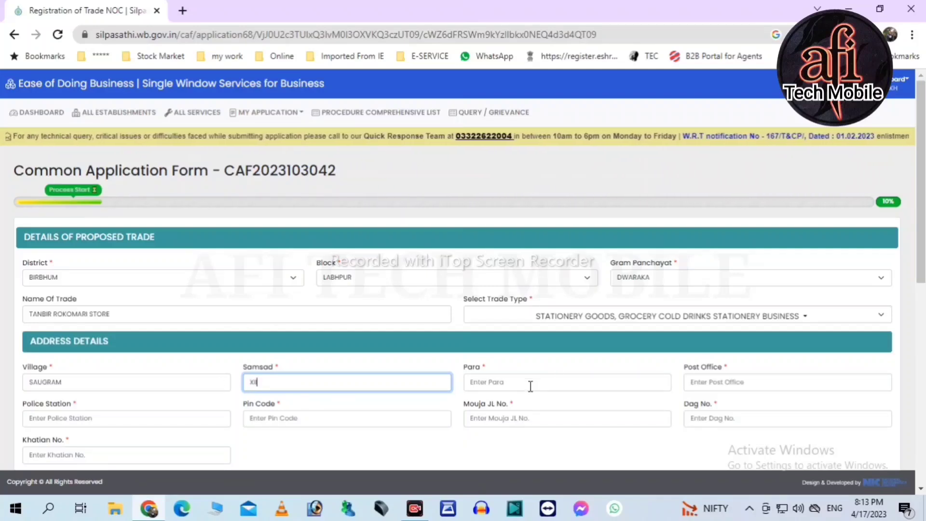
{"action": "left_click", "coordinate": [516, 383]}
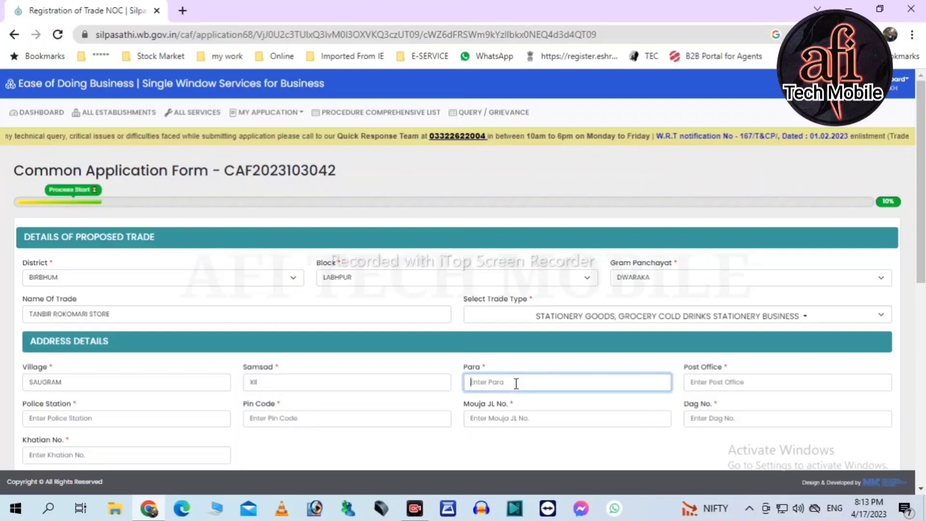
{"action": "type", "text": "MIREPARA"}
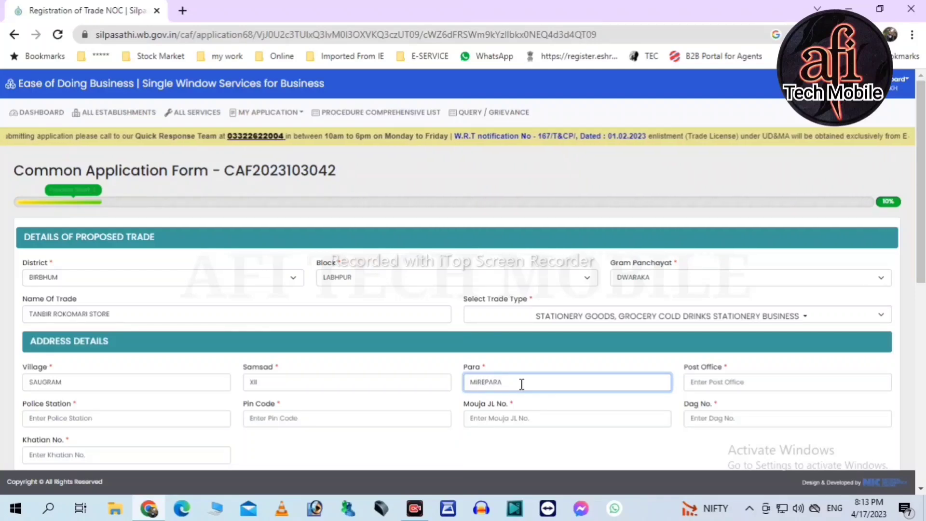
{"action": "left_click", "coordinate": [729, 376]}
{"action": "type", "text": "SAUGRAM"}
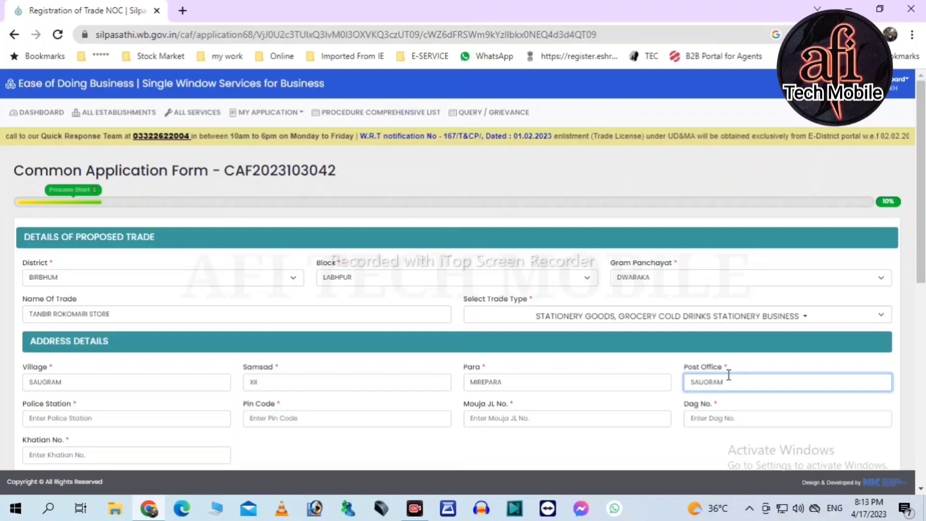
{"action": "left_click", "coordinate": [77, 418]}
{"action": "type", "text": "LABP"}
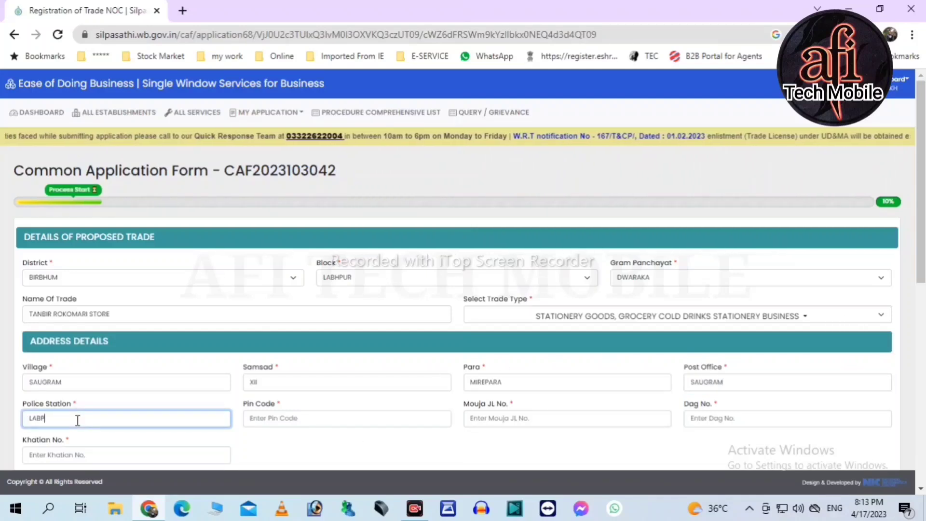
{"action": "type", "text": "731234"}
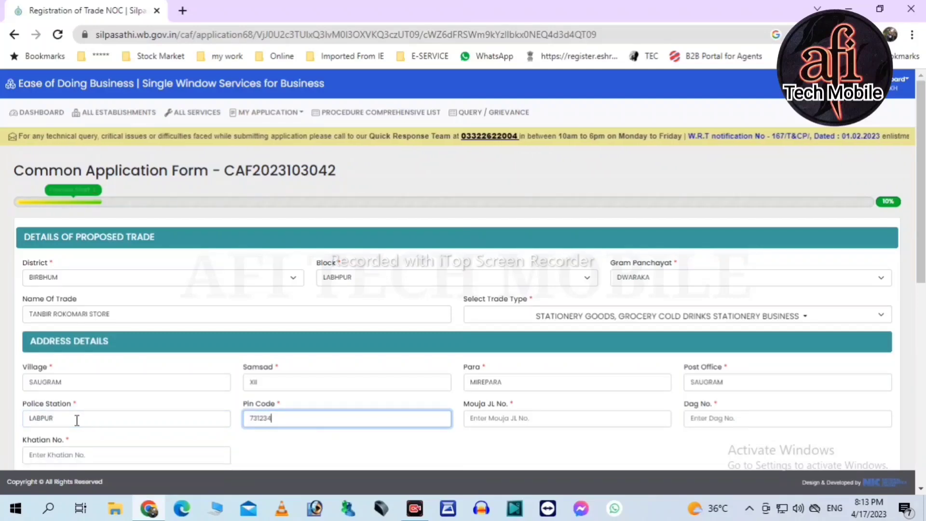
{"action": "left_click", "coordinate": [488, 417]}
{"action": "type", "text": "145"}
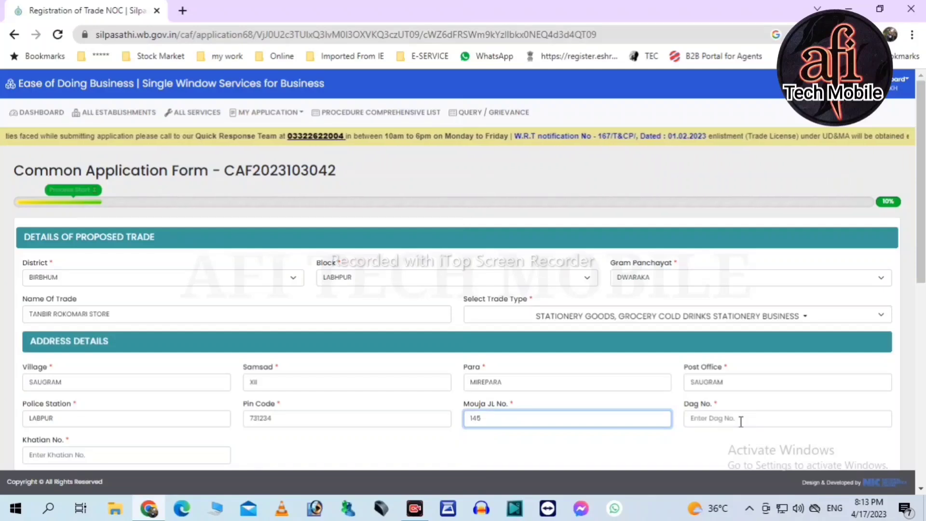
{"action": "left_click", "coordinate": [741, 421]}
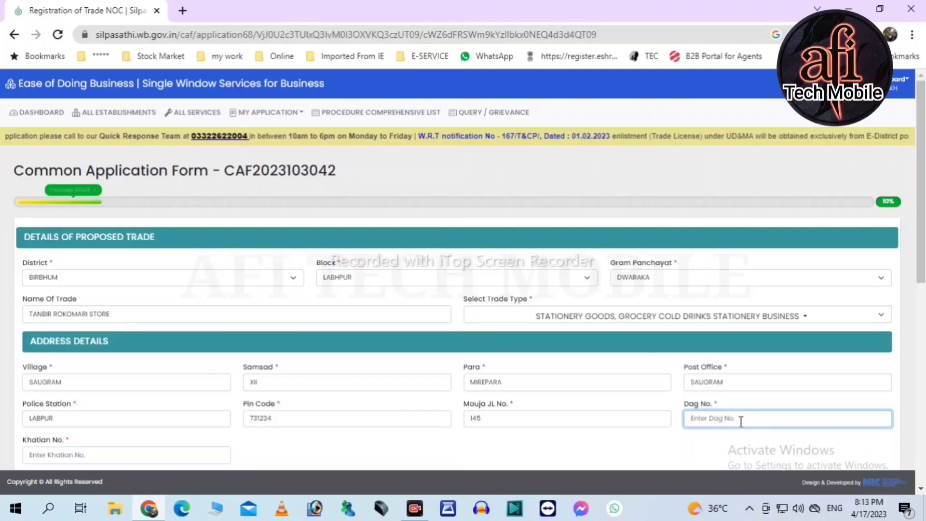
{"action": "type", "text": "1"}
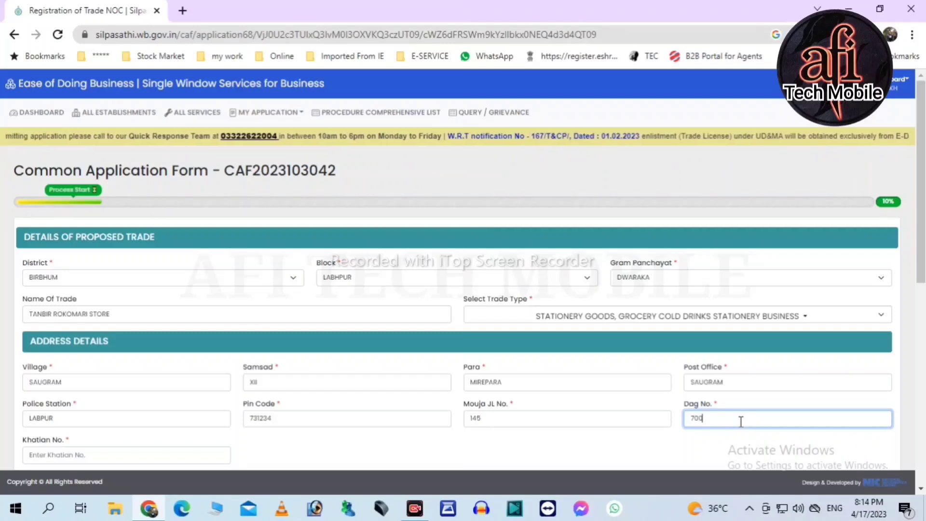
{"action": "left_click", "coordinate": [81, 459]}
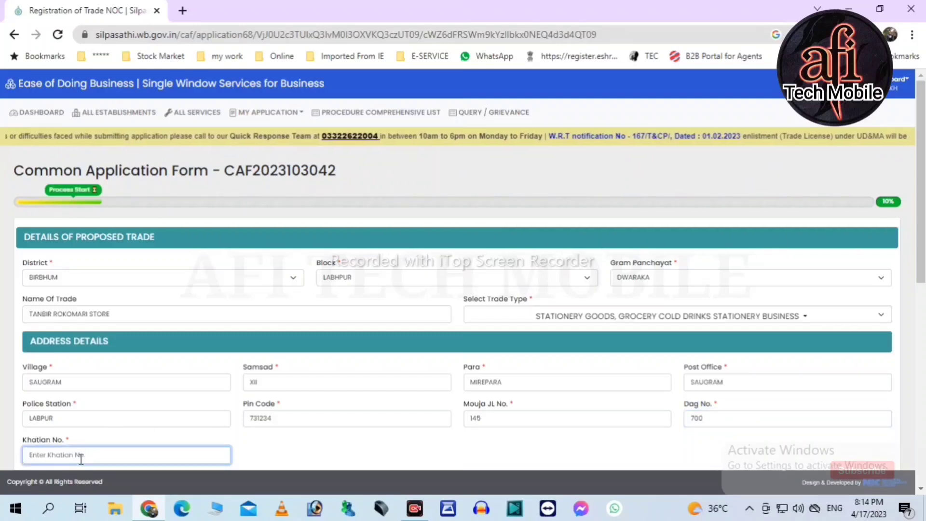
{"action": "type", "text": "2953"}
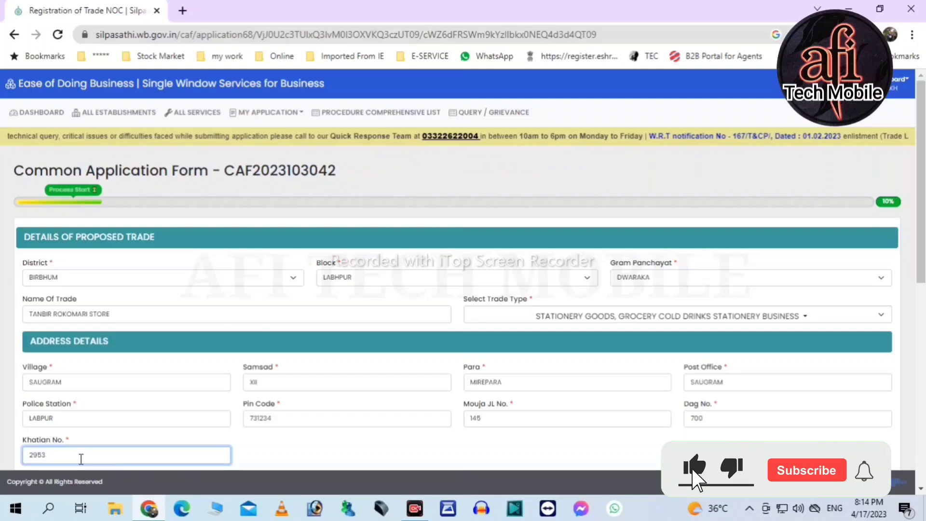
{"action": "left_click", "coordinate": [318, 457]}
- Enter the applicant's name, guardian's name, identity proof type and card number
{"action": "scroll", "coordinate": [315, 453], "scroll_direction": "down", "scroll_amount": 4}
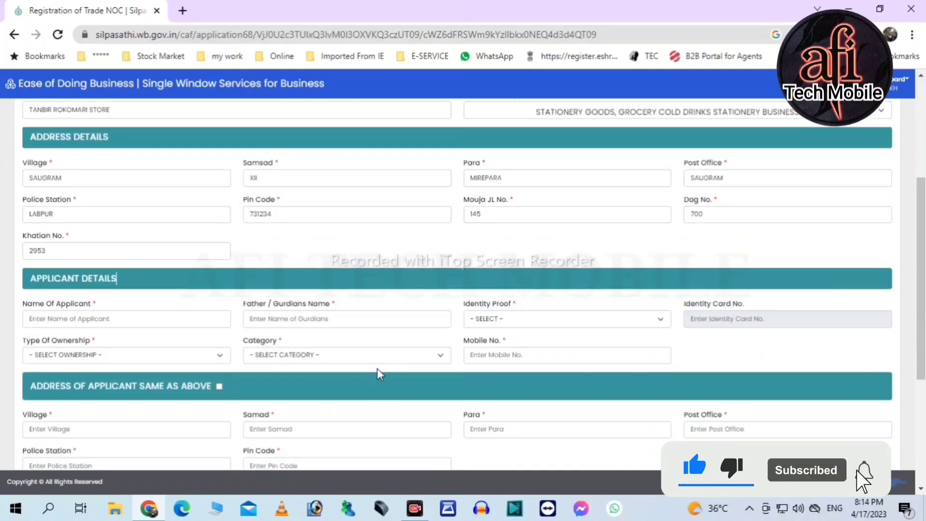
{"action": "left_click", "coordinate": [61, 322]}
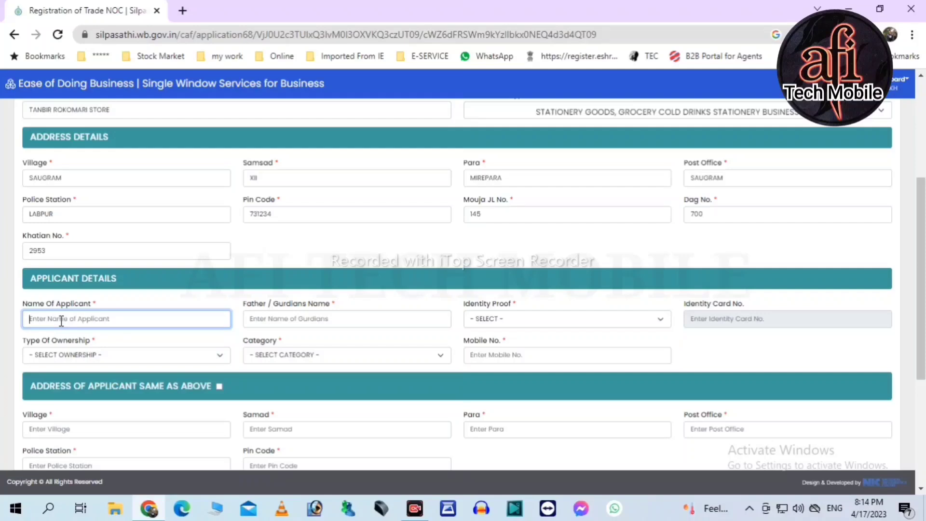
{"action": "type", "text": "M"}
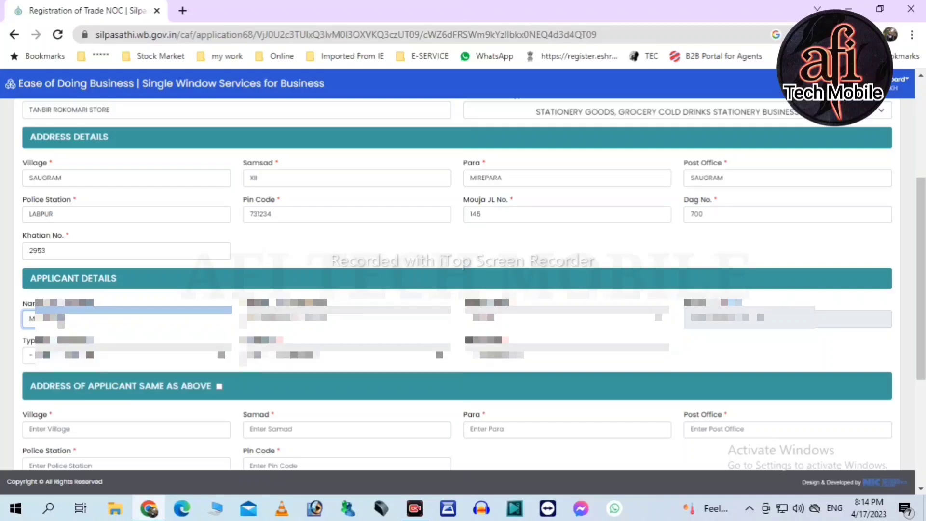
{"action": "type", "text": "EKH"}
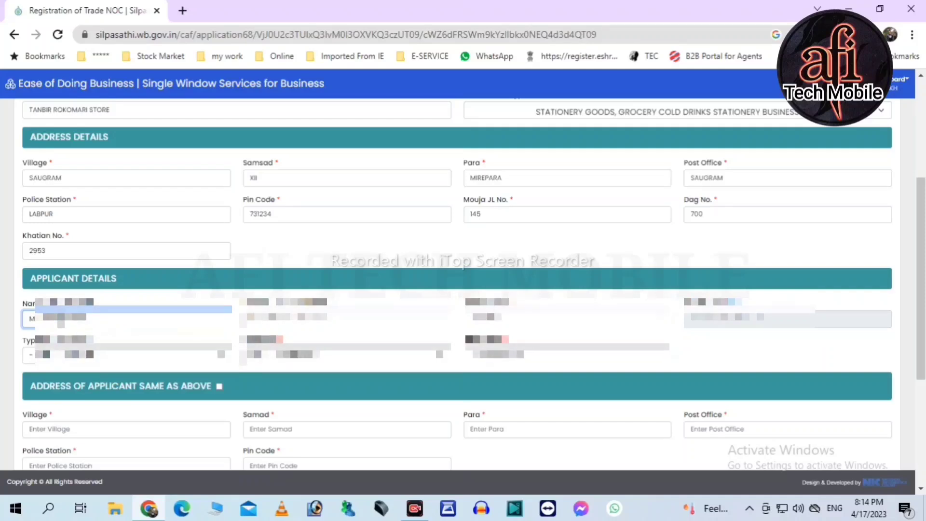
{"action": "left_click", "coordinate": [250, 319]}
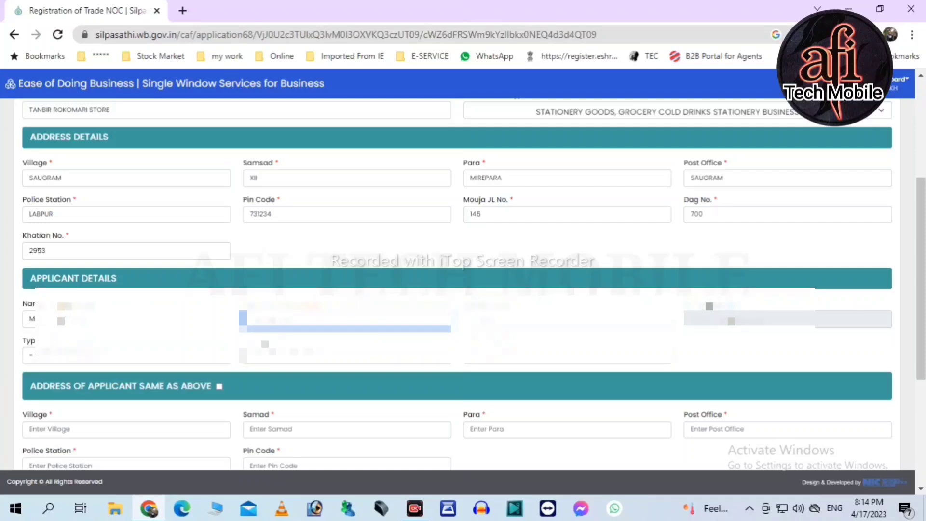
{"action": "left_click", "coordinate": [498, 318]}
{"action": "left_click", "coordinate": [497, 347]}
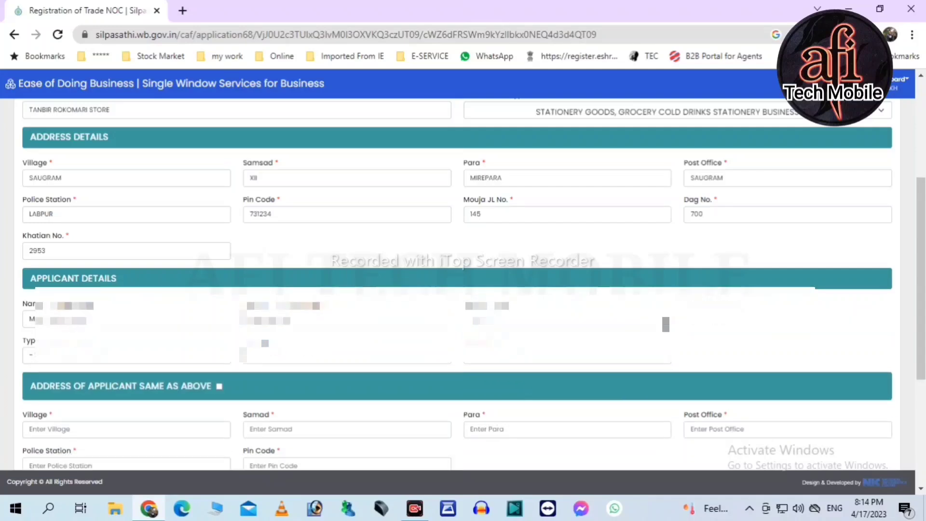
{"action": "left_click", "coordinate": [760, 320]}
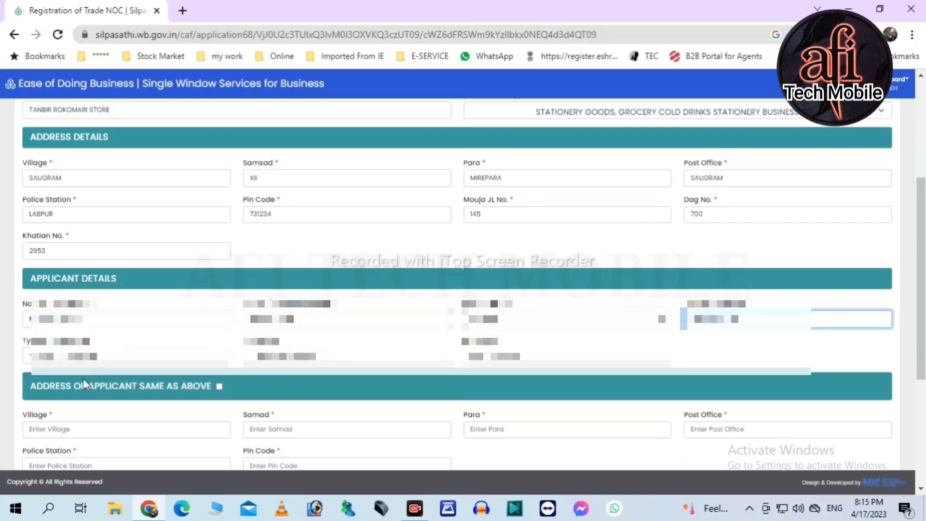
- Set ownership type PERSONAL, applicant category GP CITIZEN, and enter the applicant's mobile number
{"action": "left_click", "coordinate": [77, 355]}
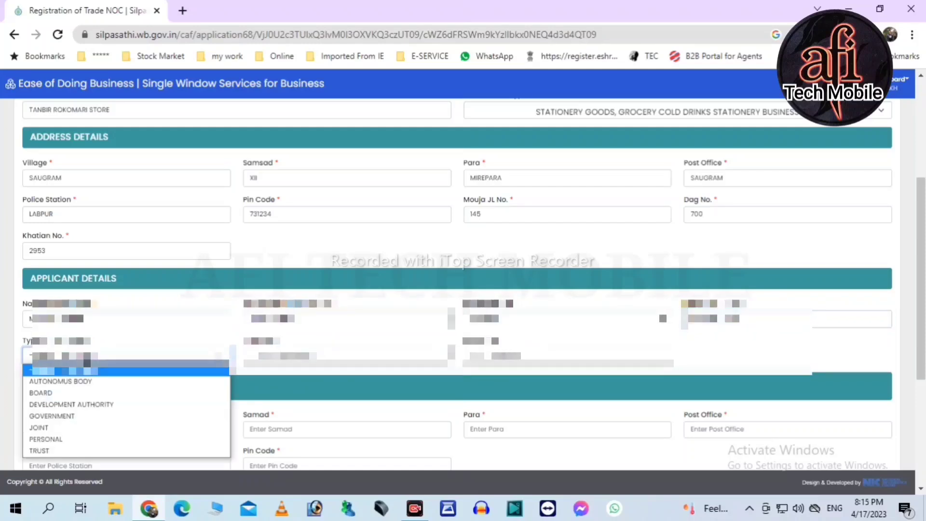
{"action": "left_click", "coordinate": [70, 439]}
{"action": "left_click", "coordinate": [280, 354]}
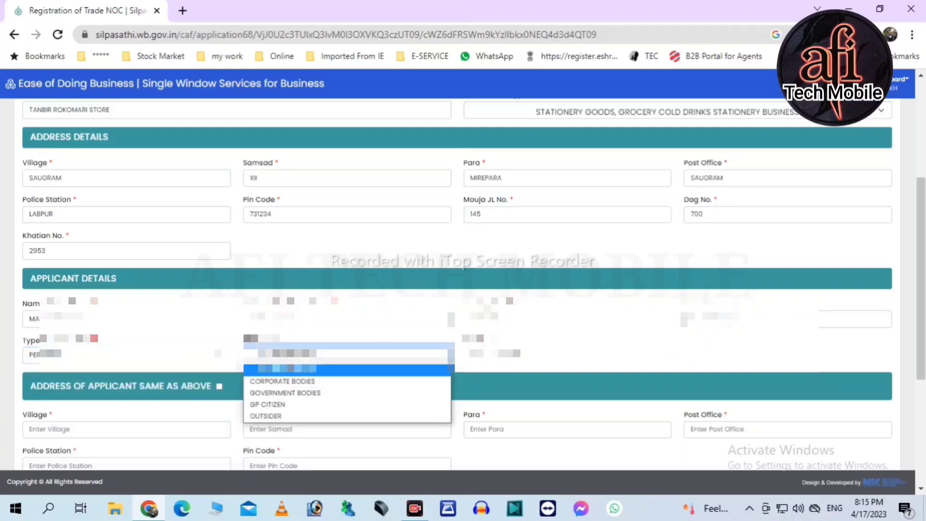
{"action": "left_click", "coordinate": [287, 406]}
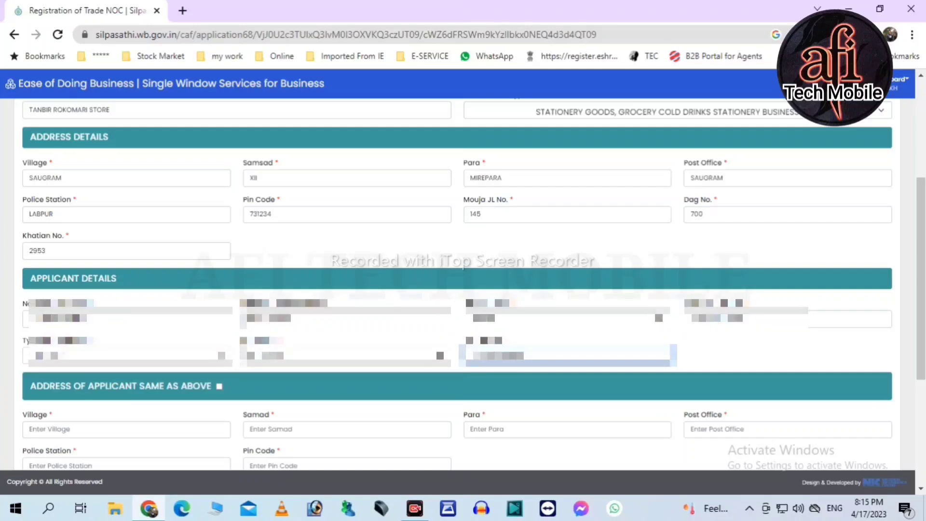
{"action": "type", "text": "973???????"}
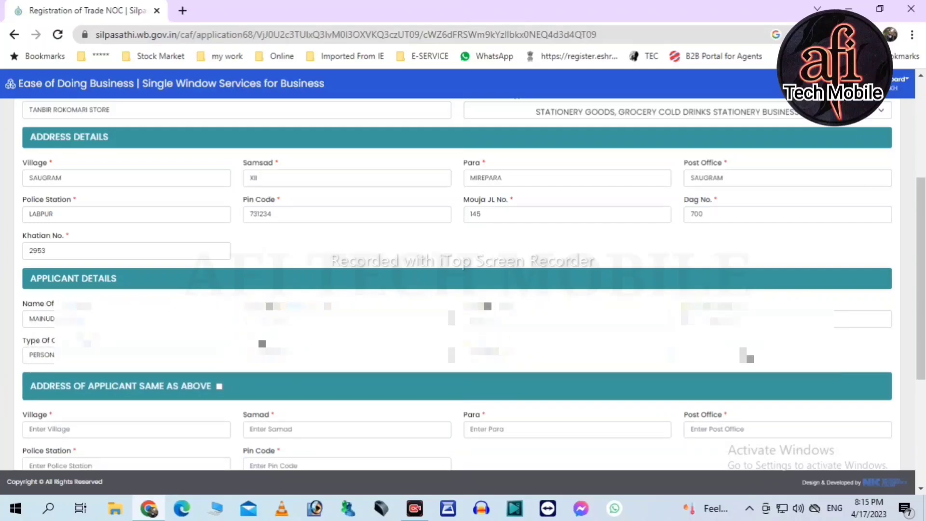
{"action": "scroll", "coordinate": [743, 340], "scroll_direction": "down", "scroll_amount": 2}
- Mark the applicant address same as above and set East and West boundaries to HOUSE
{"action": "left_click", "coordinate": [220, 319]}
{"action": "left_click", "coordinate": [79, 395]}
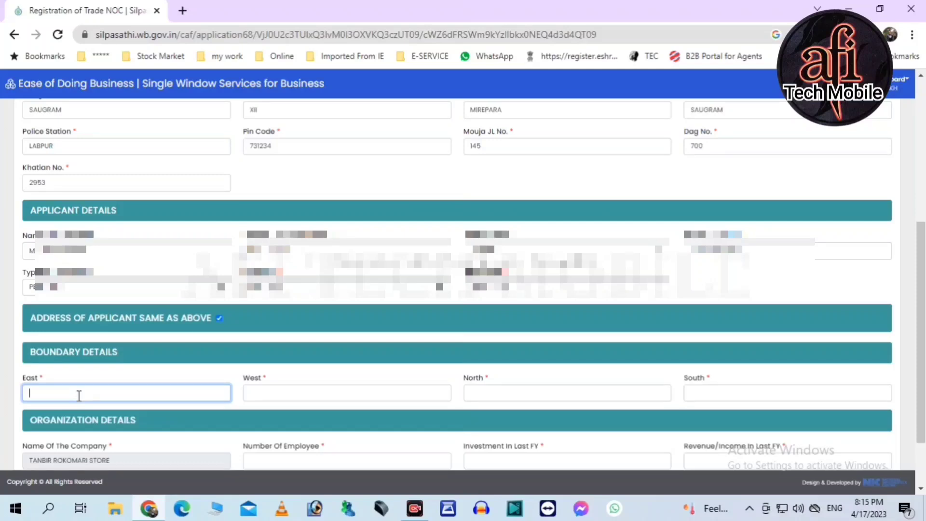
{"action": "type", "text": "HO"}
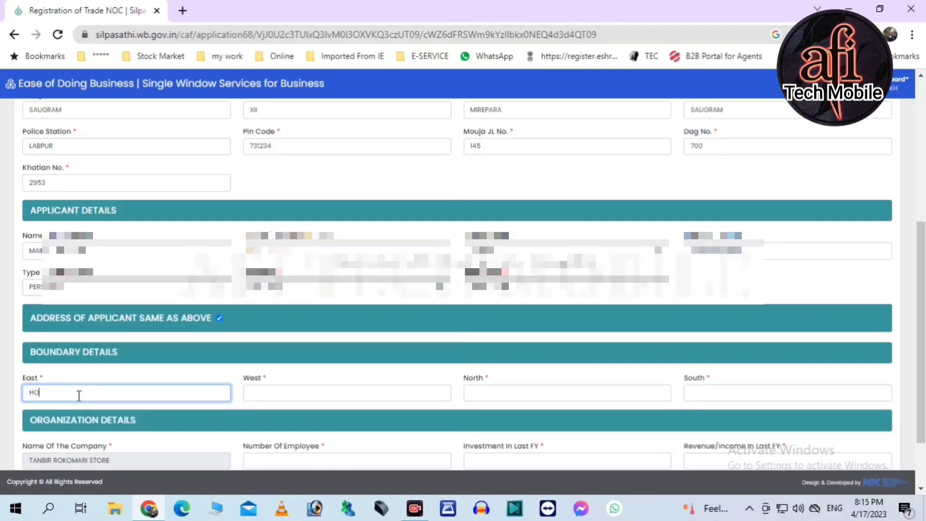
{"action": "type", "text": "USE"}
{"action": "key", "text": "Tab"}
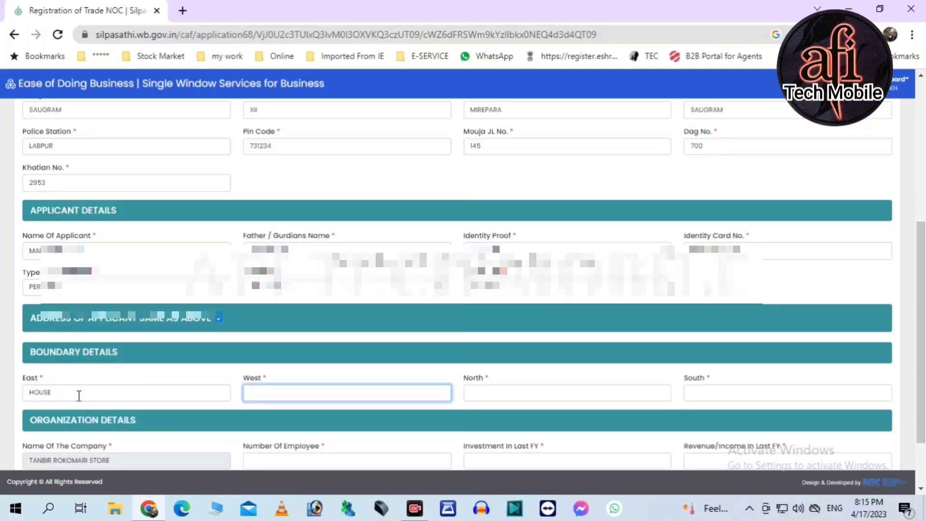
{"action": "type", "text": "HOU"}
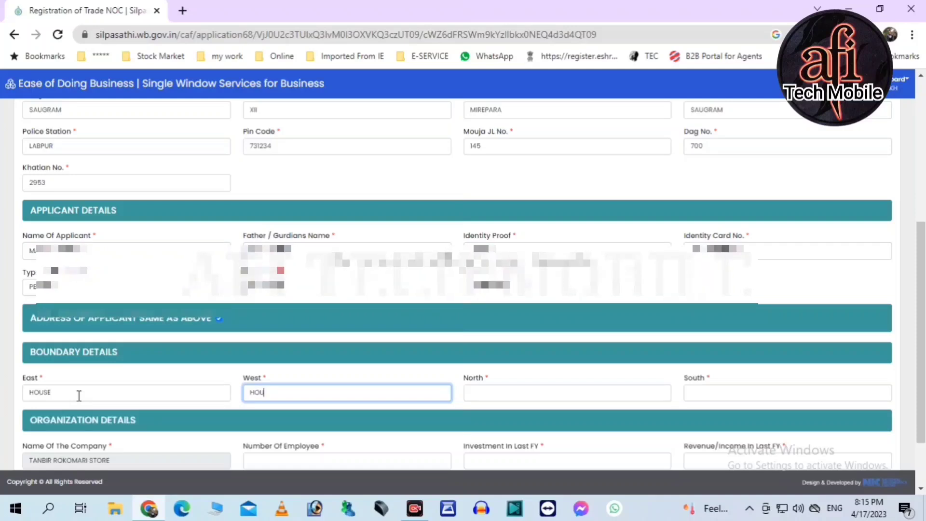
{"action": "type", "text": "SE"}
{"action": "key", "text": "Tab"}
- Set the South boundary to ROAD and the North boundary to HOUSE
{"action": "type", "text": "H"}
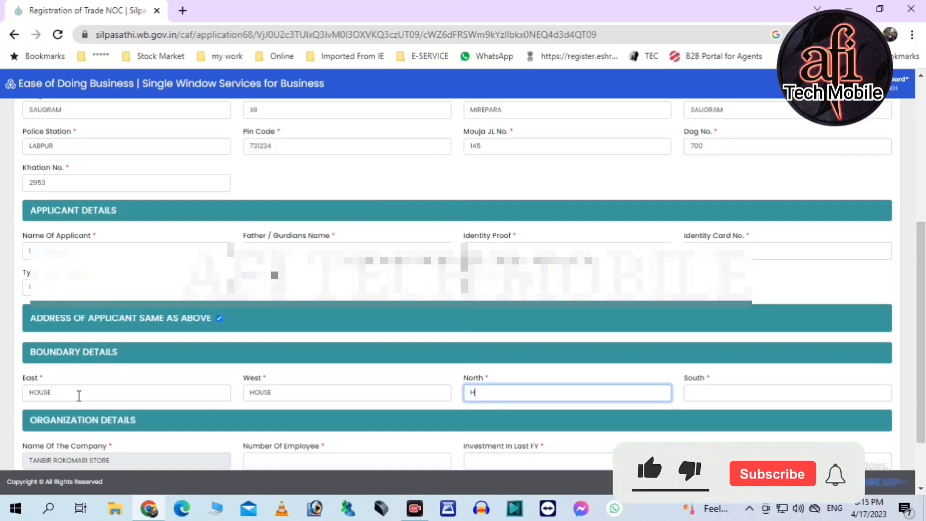
{"action": "key", "text": "BackSpace"}
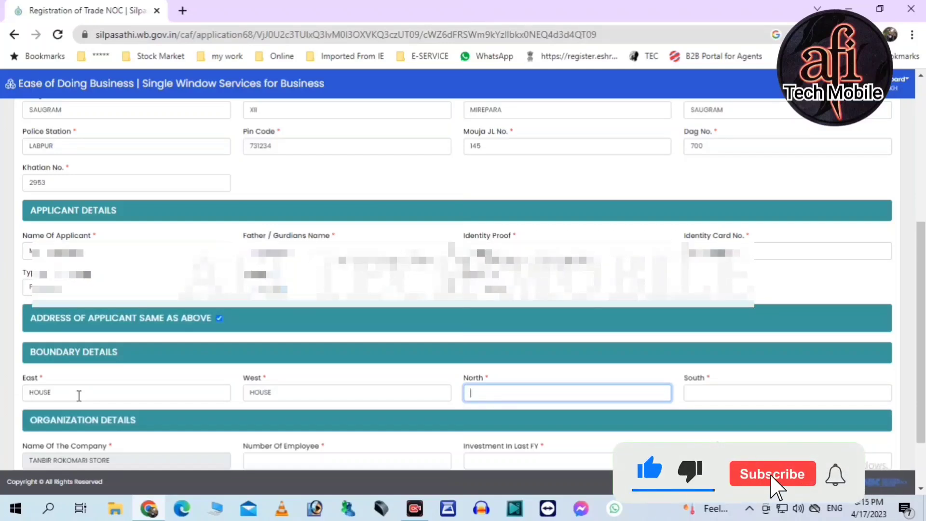
{"action": "left_click", "coordinate": [704, 393]}
{"action": "type", "text": "ROAD"}
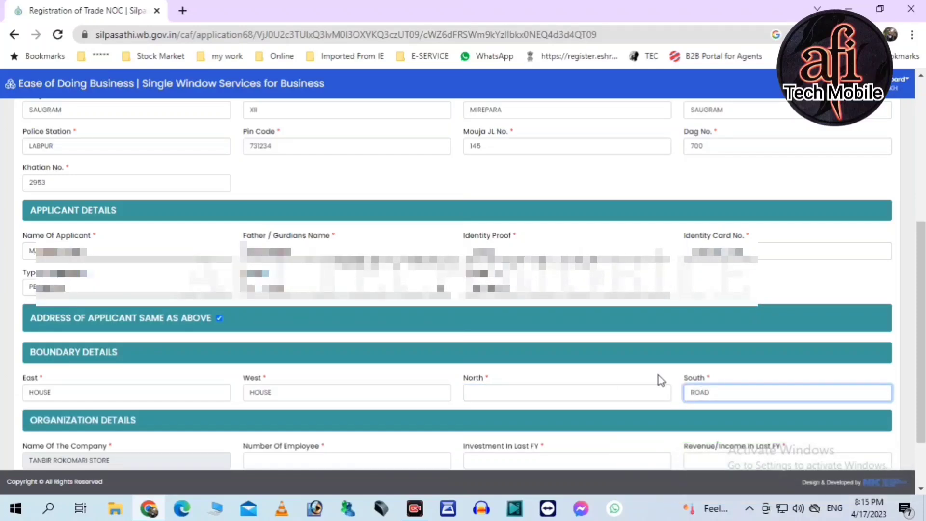
{"action": "left_click", "coordinate": [525, 395]}
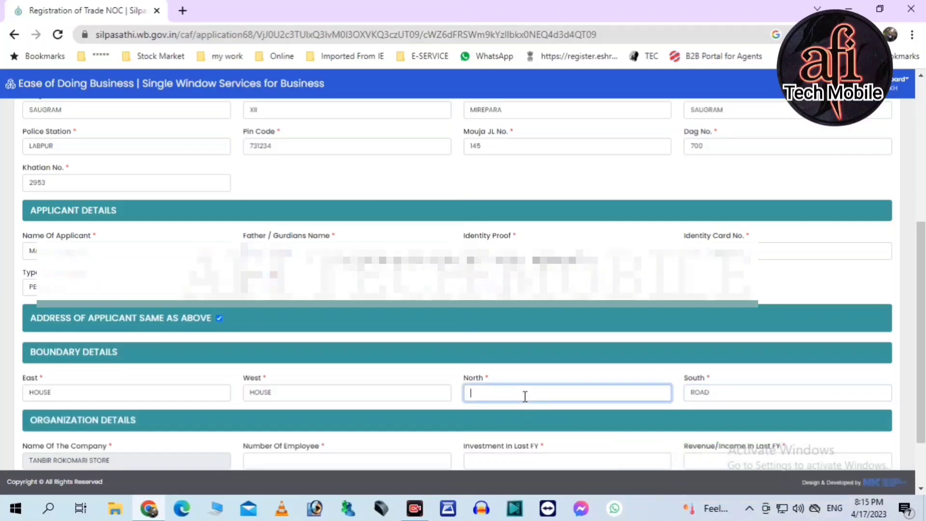
{"action": "type", "text": "SHOP"}
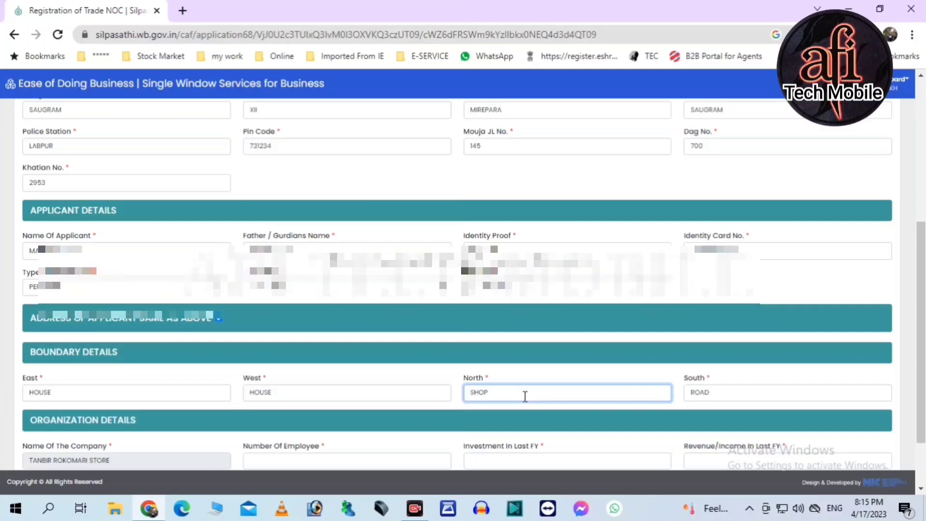
{"action": "key", "text": "BackSpace"}
{"action": "key", "text": "BackSpace"}
{"action": "key", "text": "BackSpace"}
{"action": "key", "text": "BackSpace"}
{"action": "type", "text": "HOUSE"}
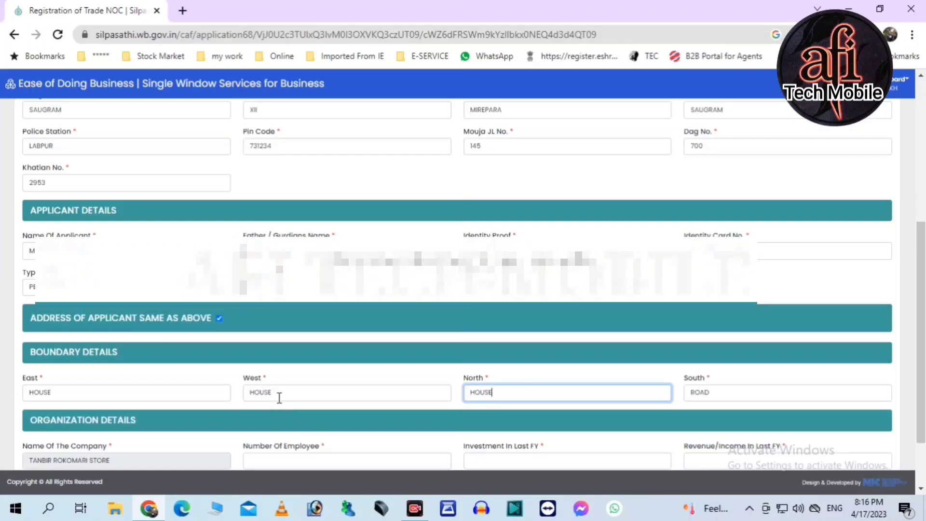
{"action": "double_click", "coordinate": [279, 398]}
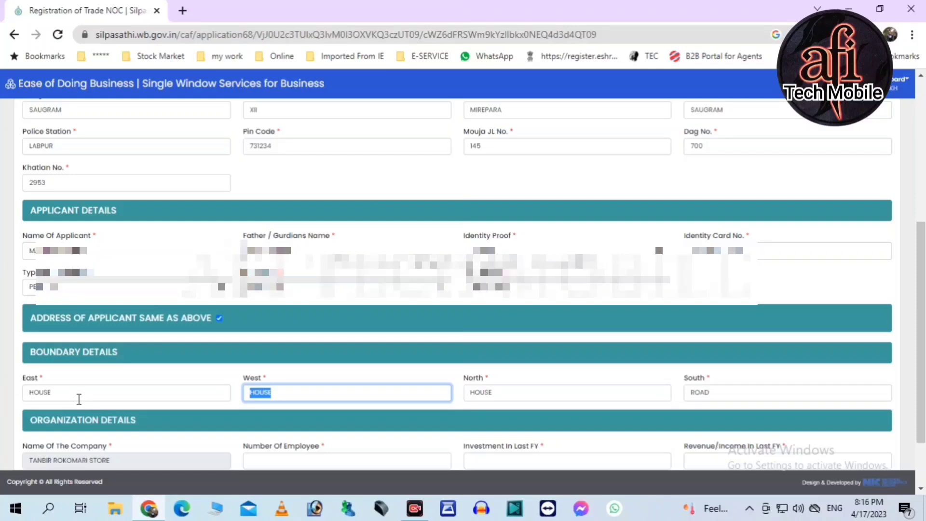
- Enter 1 employee, 240000 investment, 72000 revenue, fee category Not Paying Professional Tax, then save
{"action": "left_click", "coordinate": [571, 378]}
{"action": "scroll", "coordinate": [571, 381], "scroll_direction": "down", "scroll_amount": 2}
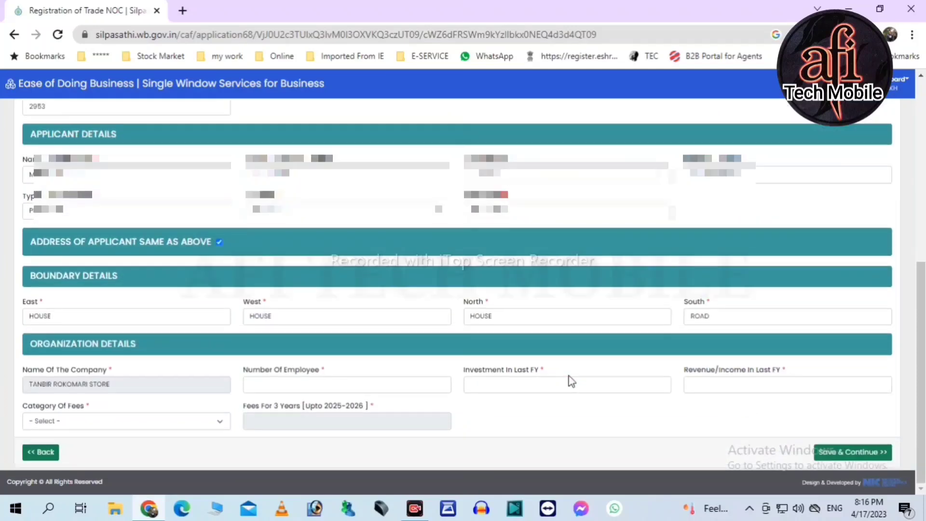
{"action": "left_click", "coordinate": [281, 387]}
{"action": "left_click", "coordinate": [509, 384]}
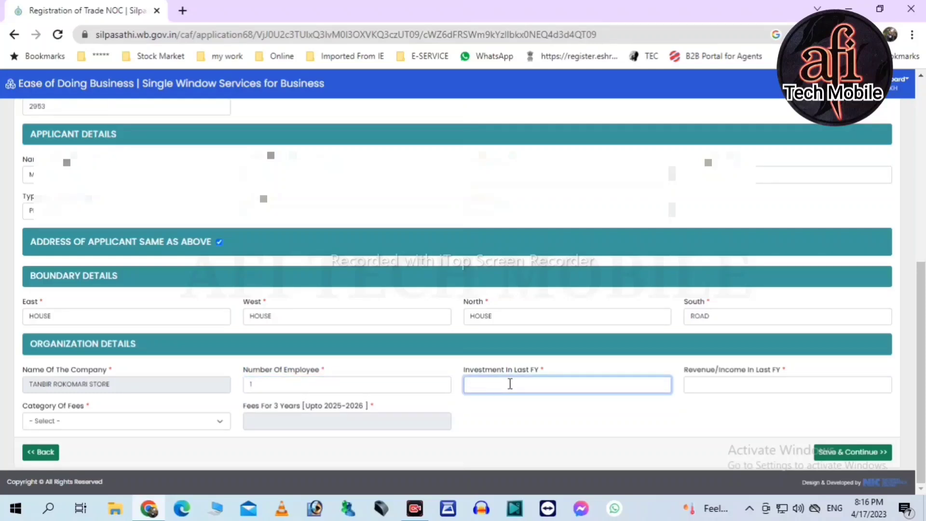
{"action": "left_click", "coordinate": [720, 387]}
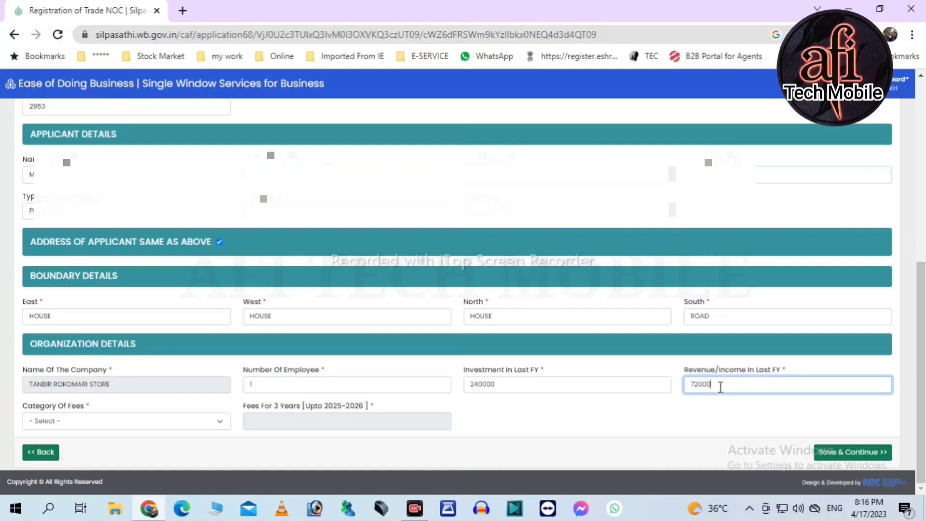
{"action": "left_click", "coordinate": [118, 428]}
{"action": "left_click", "coordinate": [110, 325]}
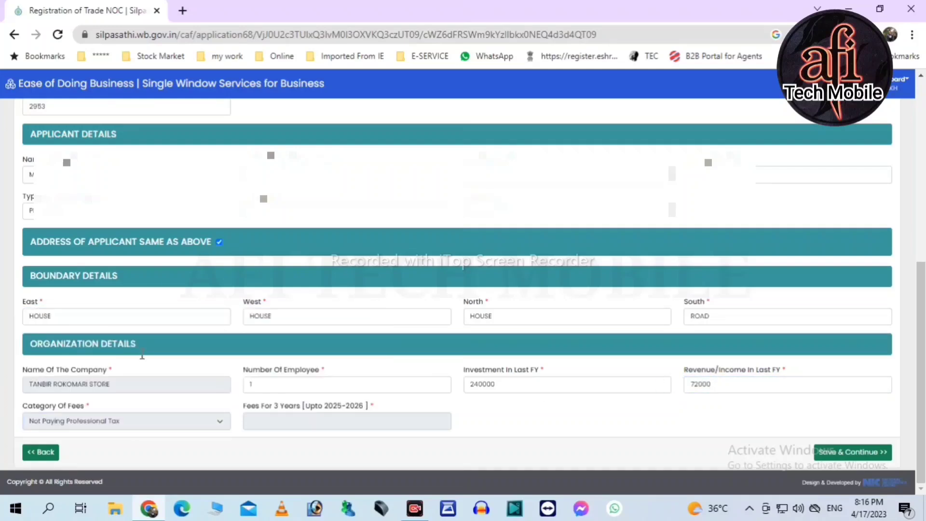
{"action": "left_click", "coordinate": [887, 452]}
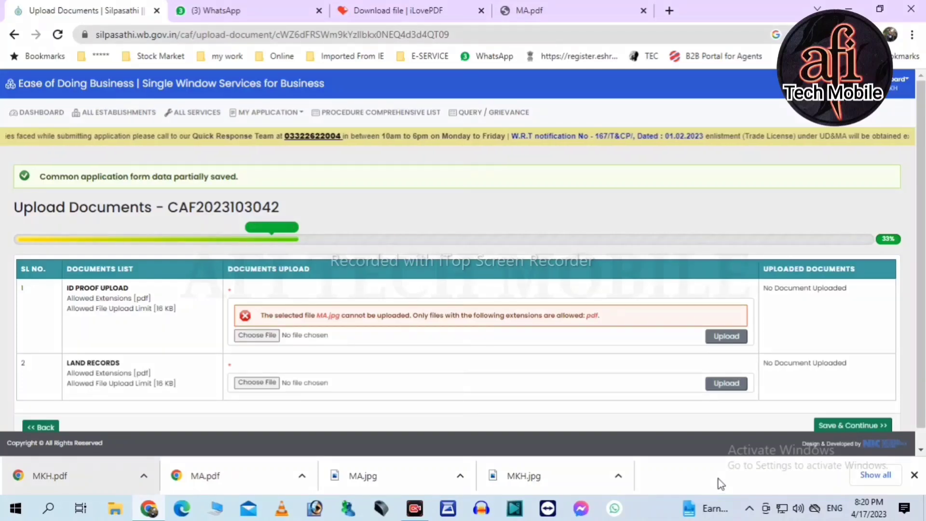
- Upload MA.pdf as ID proof and MKH.pdf as land records, then save and continue to the preview
{"action": "left_click_drag", "start_coordinate": [66, 284], "coordinate": [182, 321]}
{"action": "left_click_drag", "start_coordinate": [62, 357], "coordinate": [189, 392]}
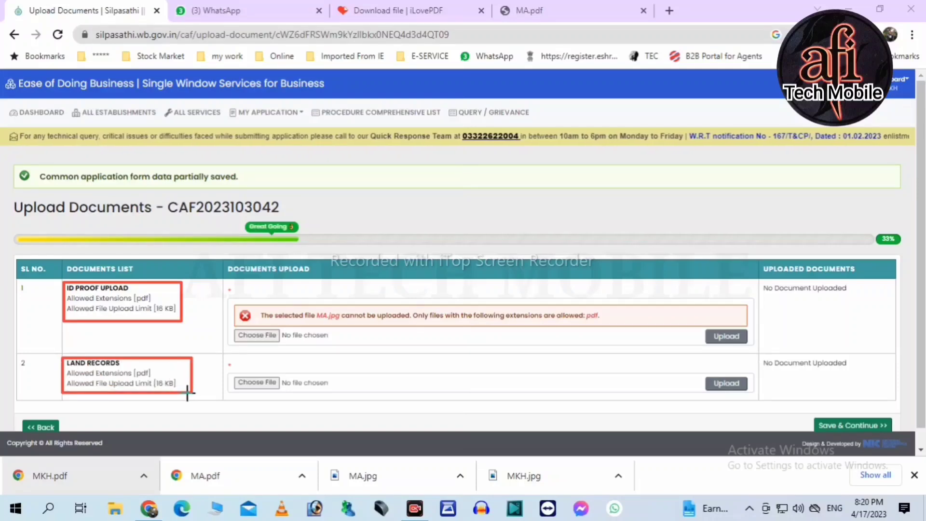
{"action": "left_click", "coordinate": [507, 479]}
{"action": "left_click_drag", "start_coordinate": [229, 474], "coordinate": [326, 337]}
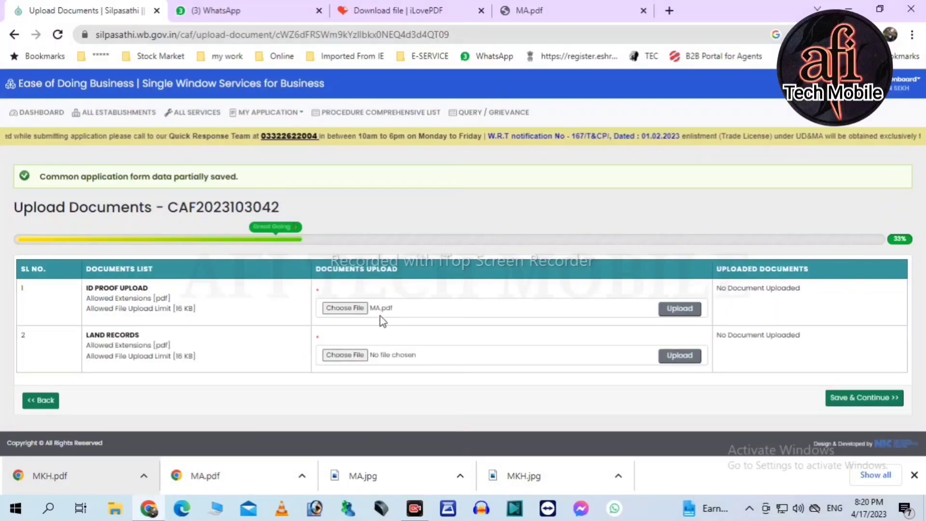
{"action": "left_click_drag", "start_coordinate": [49, 482], "coordinate": [427, 357]}
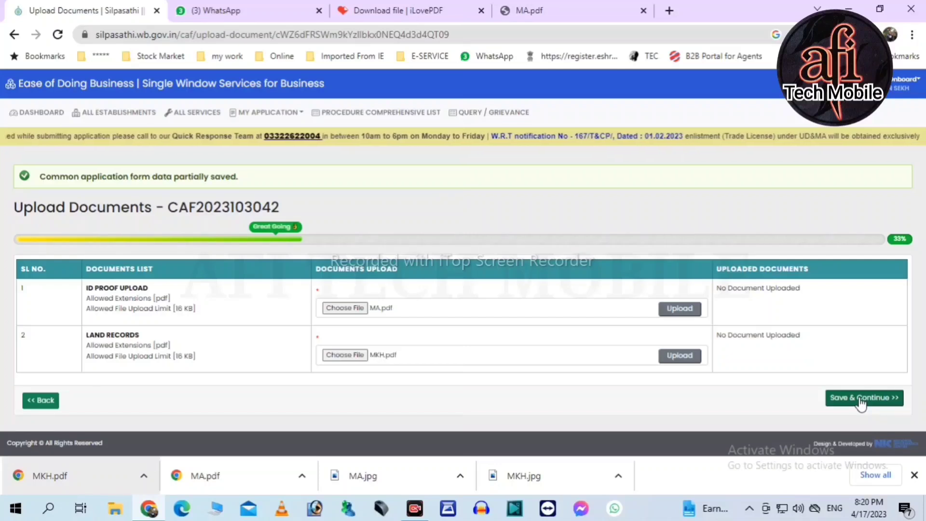
{"action": "left_click", "coordinate": [680, 309]}
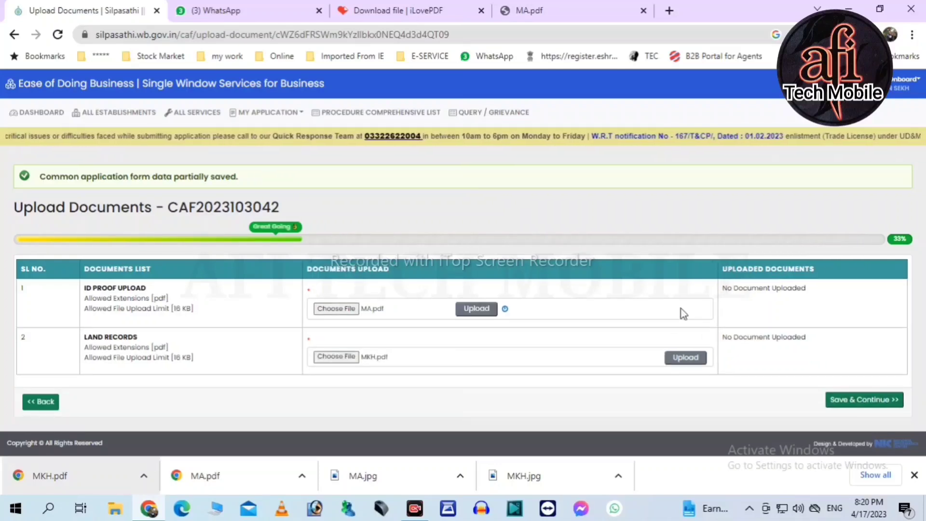
{"action": "left_click", "coordinate": [686, 357]}
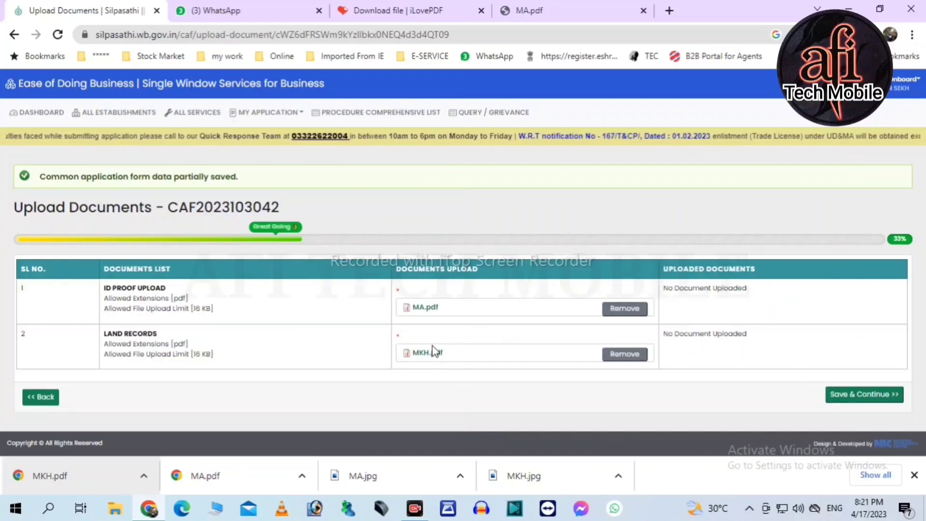
{"action": "left_click", "coordinate": [854, 399]}
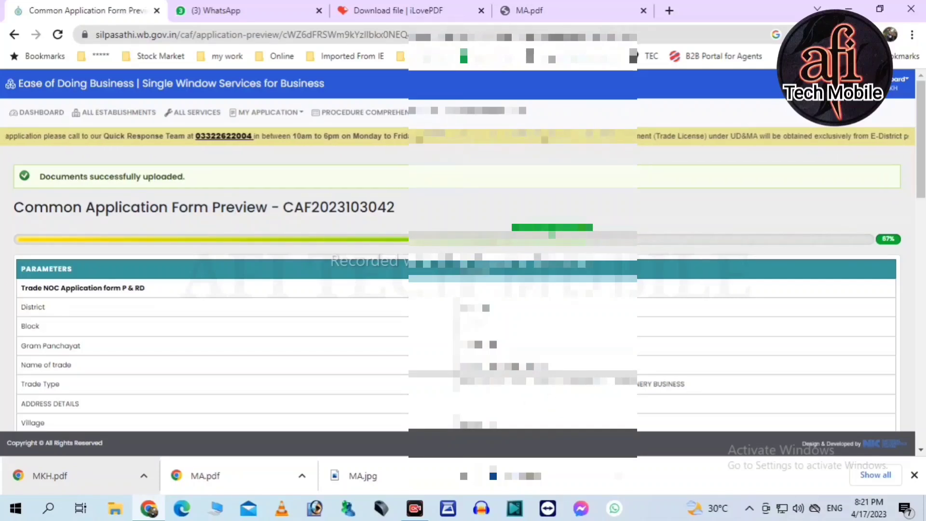
- Tick the true-particulars declaration at the bottom of the preview and submit the trade licence application
{"action": "scroll", "coordinate": [458, 271], "scroll_direction": "down", "scroll_amount": 3}
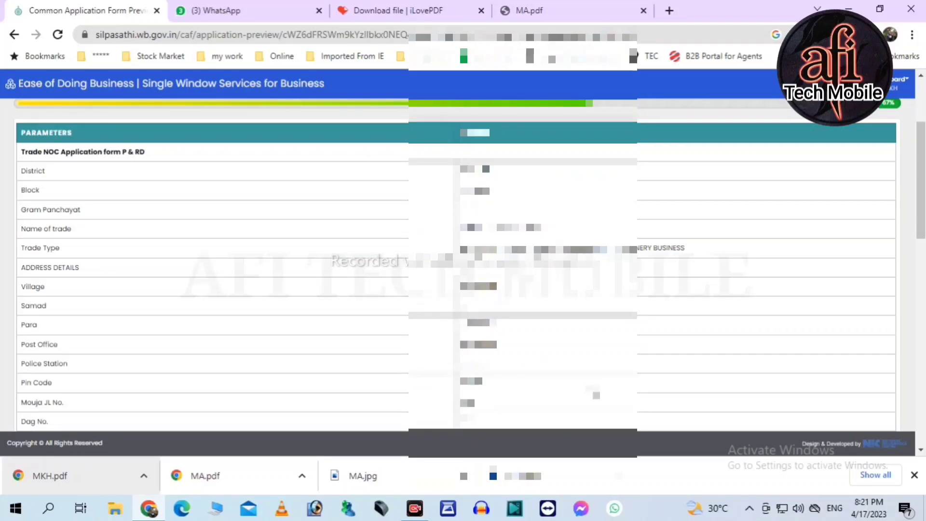
{"action": "scroll", "coordinate": [457, 270], "scroll_direction": "down", "scroll_amount": 3}
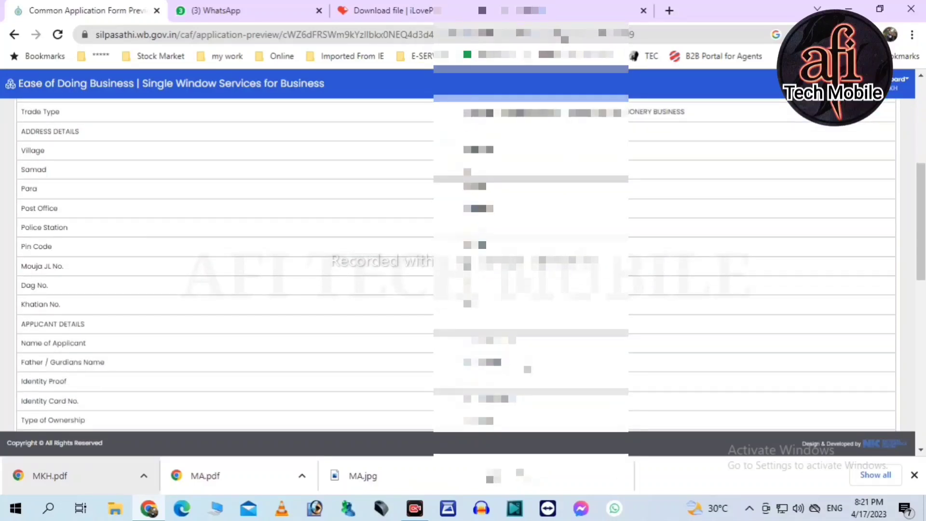
{"action": "scroll", "coordinate": [458, 270], "scroll_direction": "down", "scroll_amount": 3}
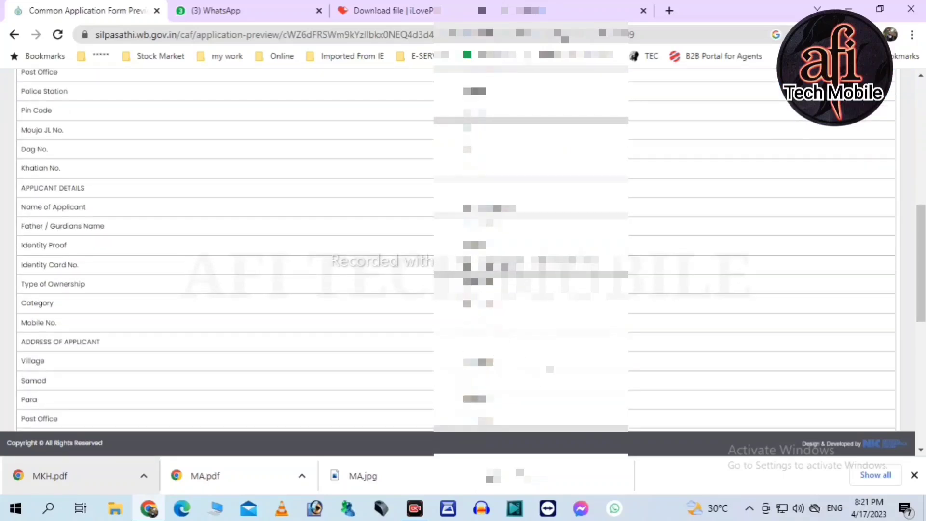
{"action": "scroll", "coordinate": [458, 270], "scroll_direction": "down", "scroll_amount": 3}
{"action": "scroll", "coordinate": [457, 270], "scroll_direction": "down", "scroll_amount": 3}
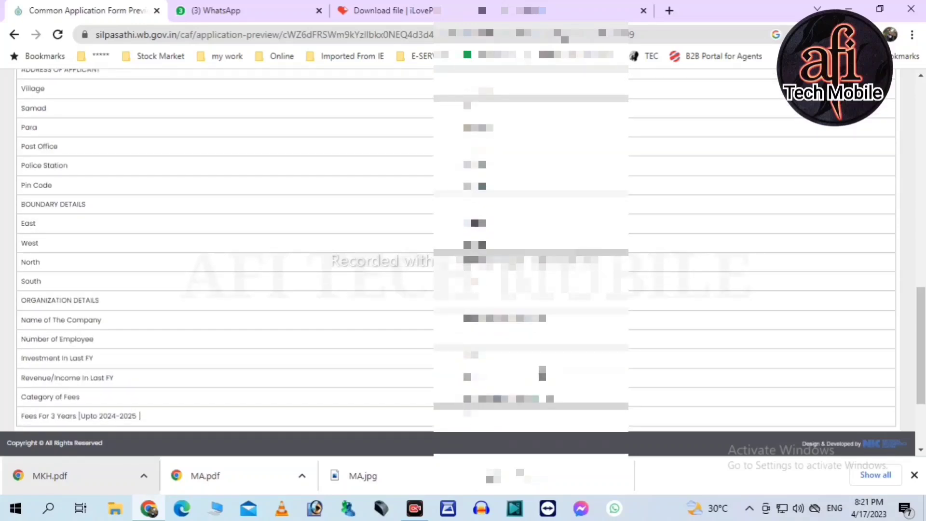
{"action": "scroll", "coordinate": [169, 368], "scroll_direction": "down", "scroll_amount": 3}
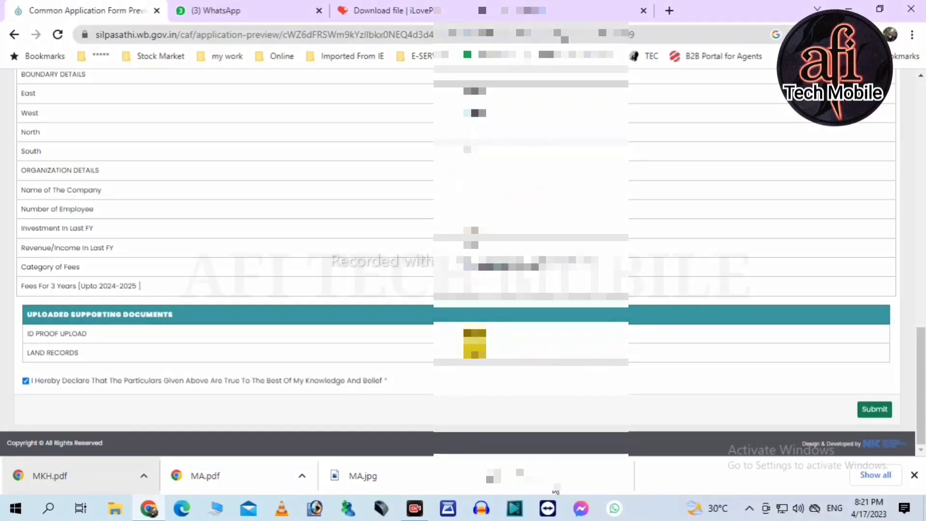
{"action": "left_click", "coordinate": [26, 380]}
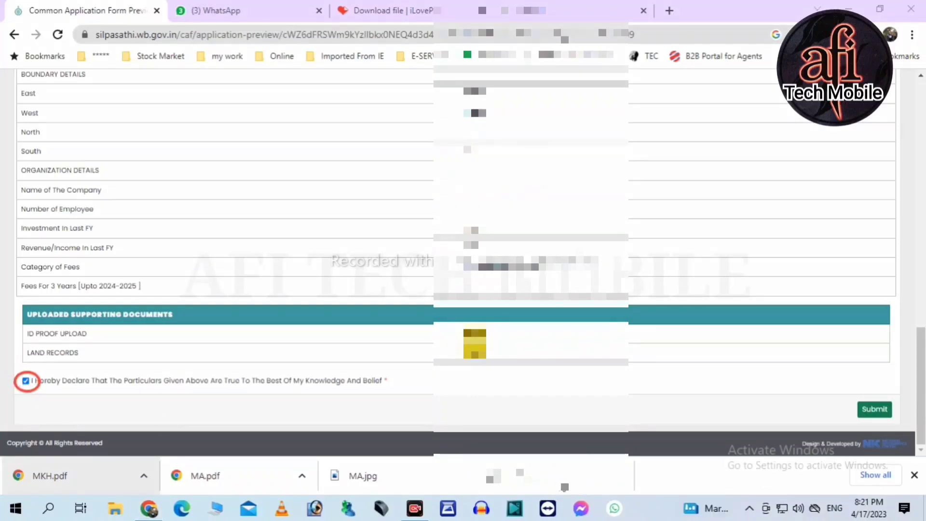
{"action": "left_click_drag", "start_coordinate": [841, 390], "coordinate": [892, 424]}
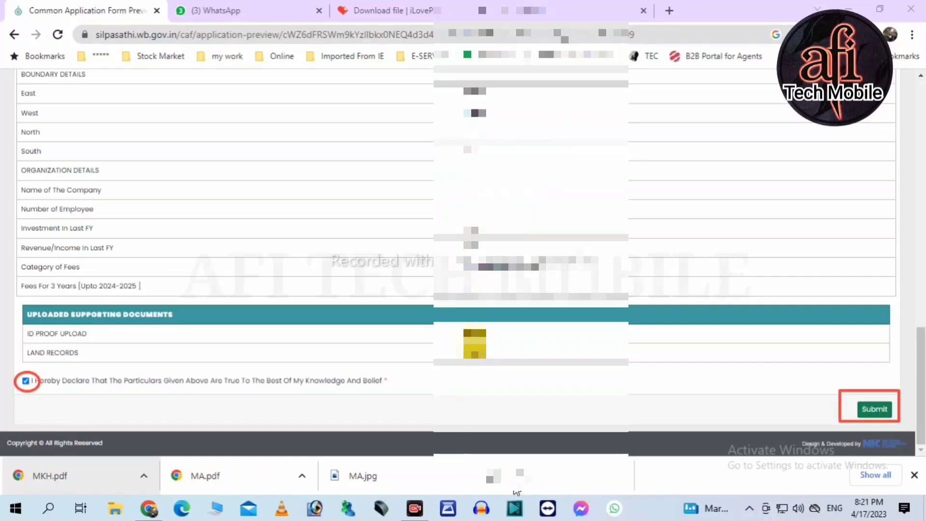
{"action": "left_click", "coordinate": [877, 416]}
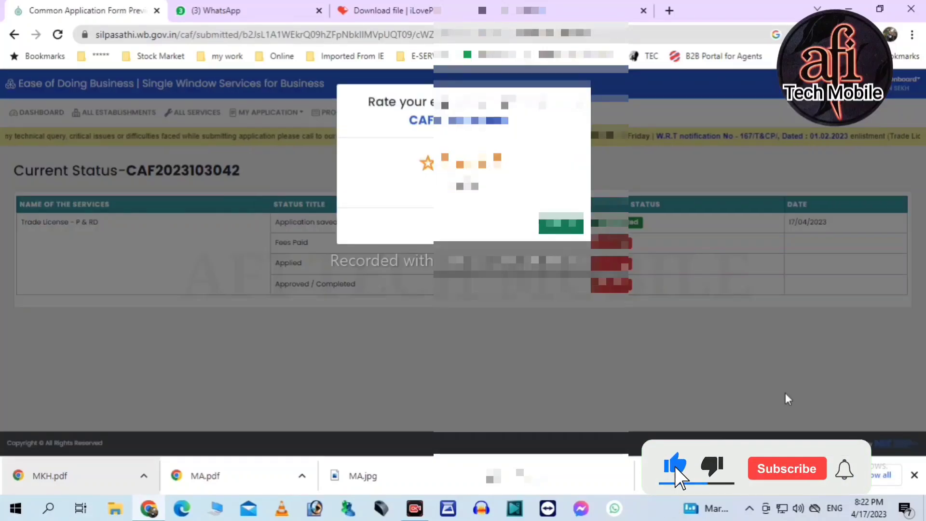
- Dismiss the experience rating prompt and return to the Silpasathi dashboard
{"action": "left_click", "coordinate": [145, 341]}
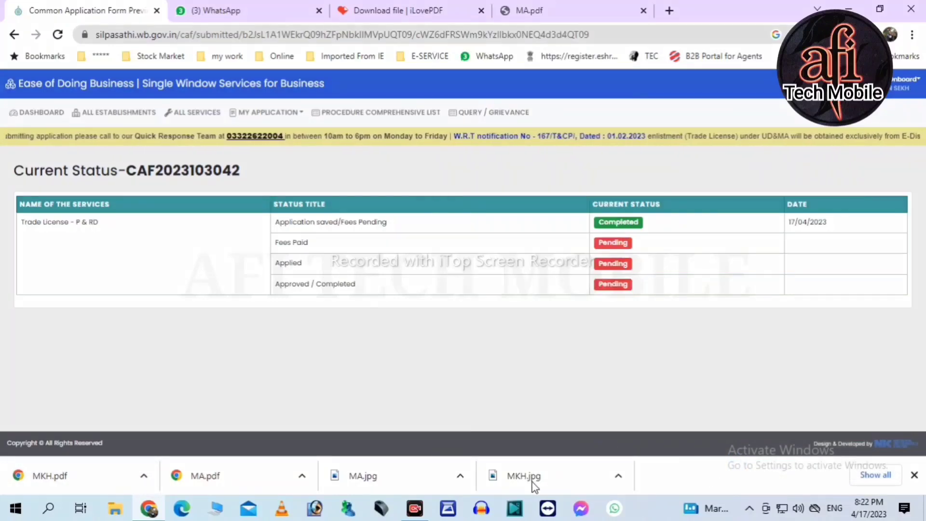
{"action": "left_click_drag", "start_coordinate": [258, 209], "coordinate": [655, 234]}
{"action": "mouse_move", "coordinate": [264, 239]}
{"action": "left_mouse_down"}
{"action": "mouse_move", "coordinate": [643, 266]}
{"action": "mouse_move", "coordinate": [650, 296]}
{"action": "left_mouse_up"}
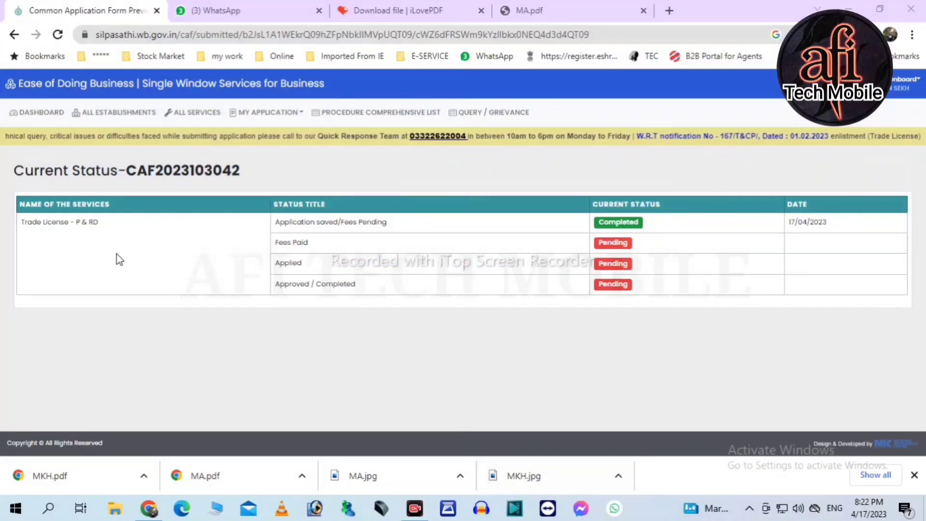
{"action": "left_click", "coordinate": [32, 114]}
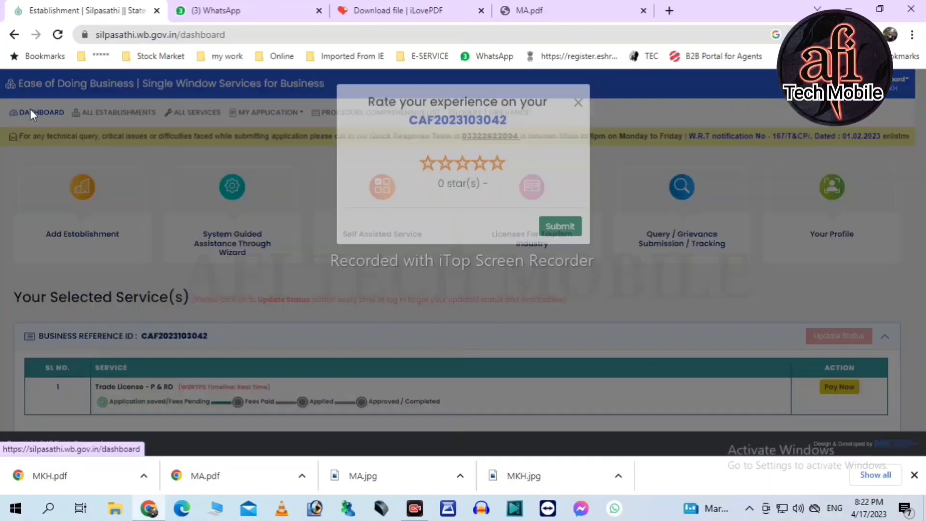
- Start paying the ₹150 Trade License - P & RD fee with Pay Now and confirm the payment
{"action": "left_click", "coordinate": [578, 104]}
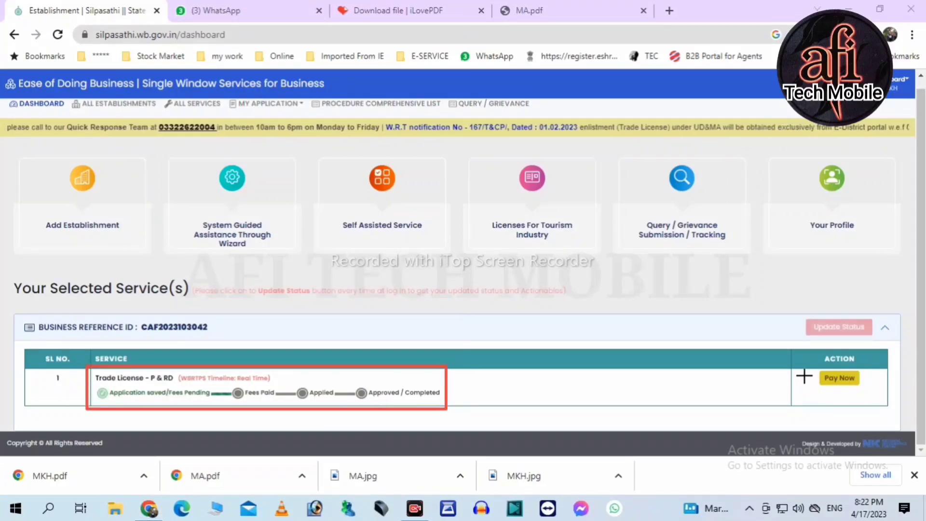
{"action": "left_click_drag", "start_coordinate": [803, 367], "coordinate": [869, 398]}
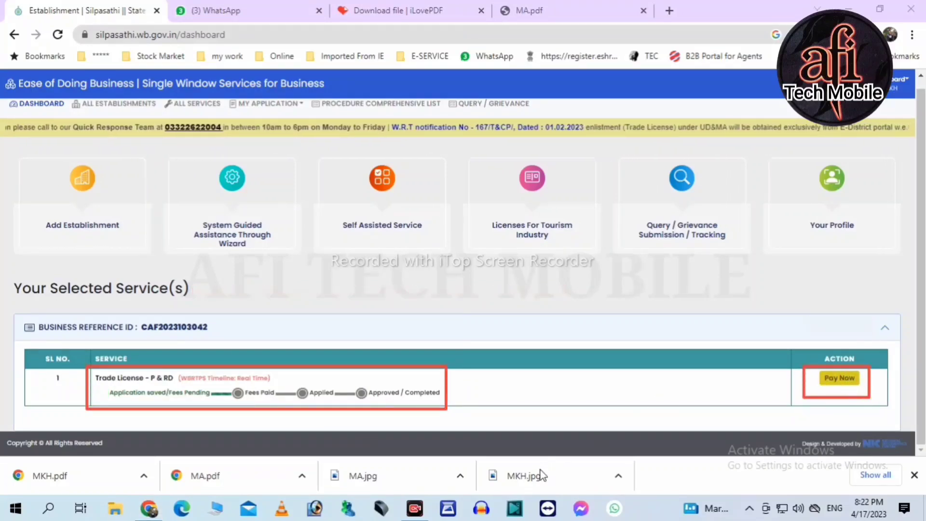
{"action": "key", "text": "Escape"}
{"action": "left_click", "coordinate": [830, 378]}
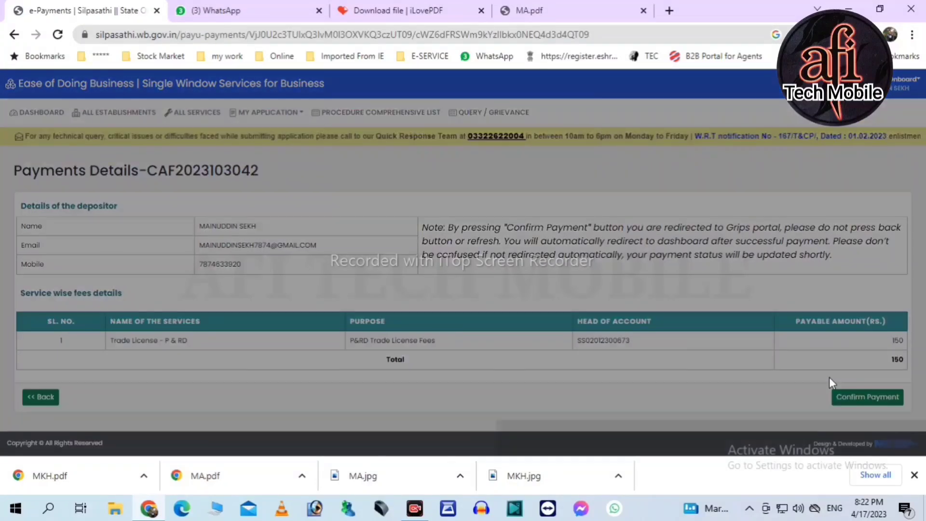
{"action": "left_click", "coordinate": [579, 104]}
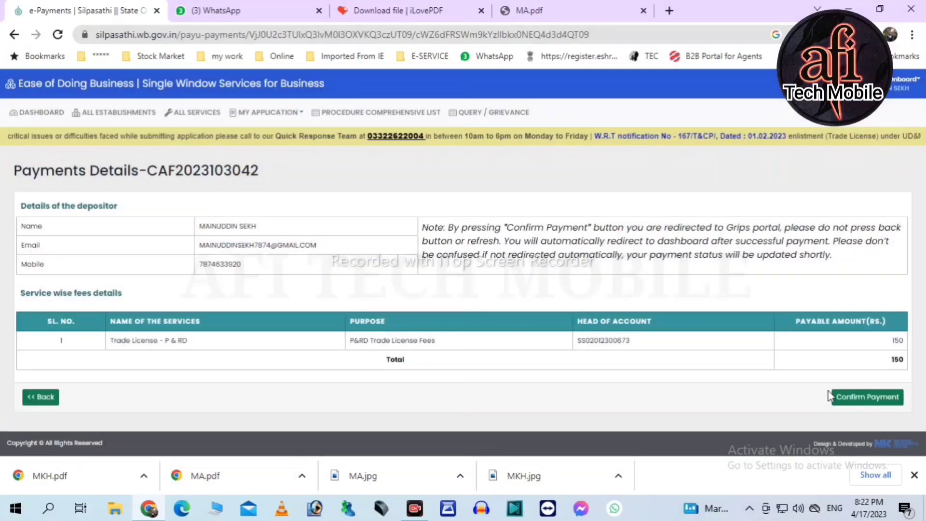
{"action": "left_click", "coordinate": [855, 402]}
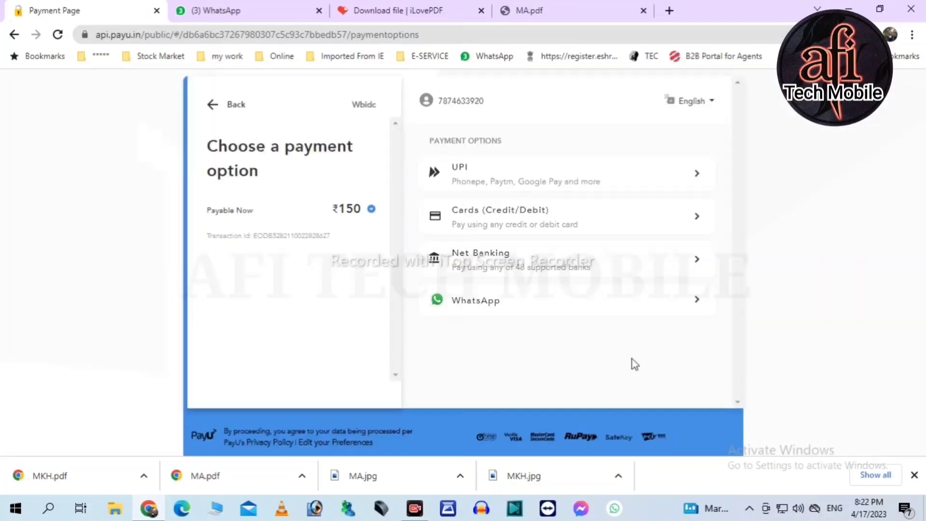
- Pay the ₹150 fee by UPI using a verified PhonePe UPI ID
{"action": "left_click", "coordinate": [475, 174]}
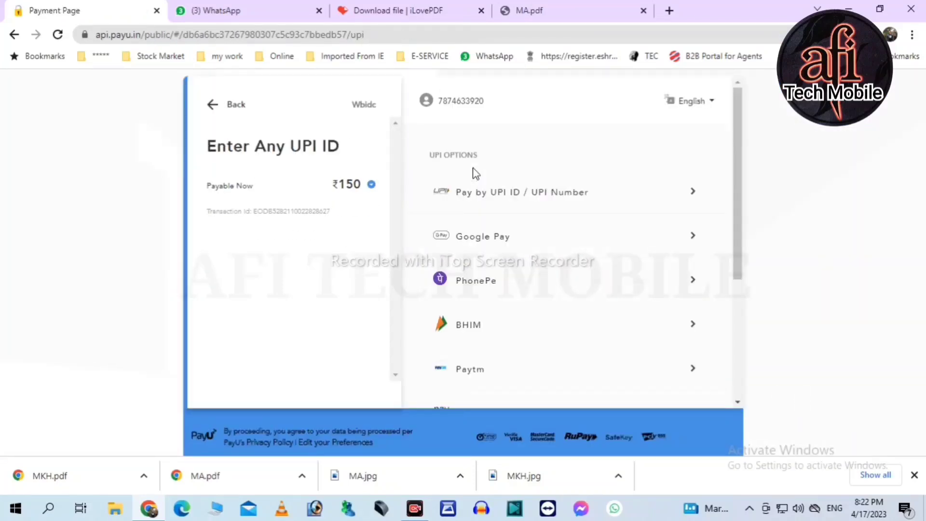
{"action": "left_click", "coordinate": [478, 281]}
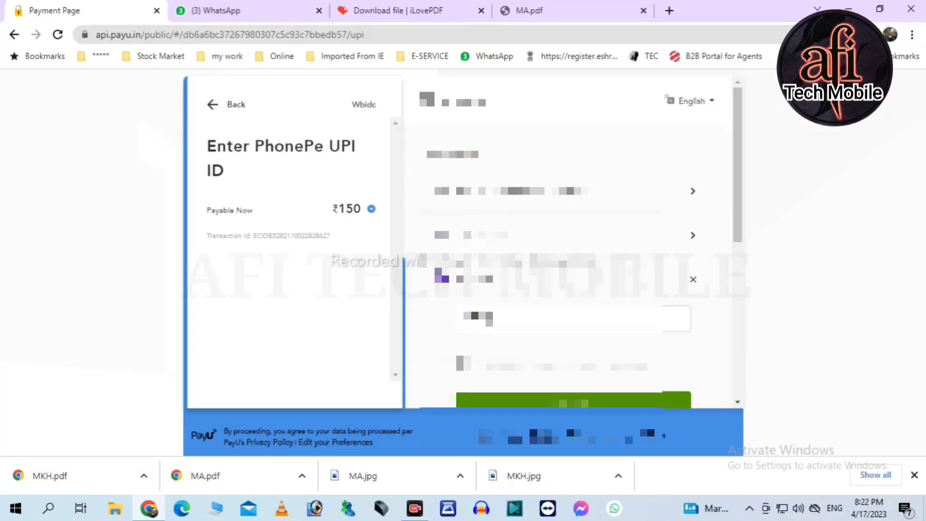
{"action": "type", "text": "@"}
{"action": "key", "text": "Return"}
{"action": "key", "text": "Return"}
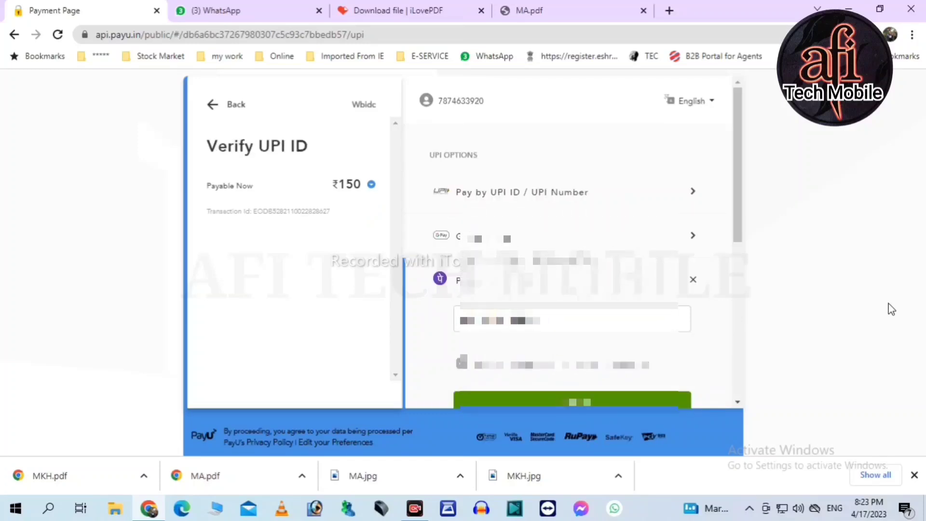
{"action": "key", "text": "BackSpace"}
{"action": "key", "text": "BackSpace"}
{"action": "key", "text": "BackSpace"}
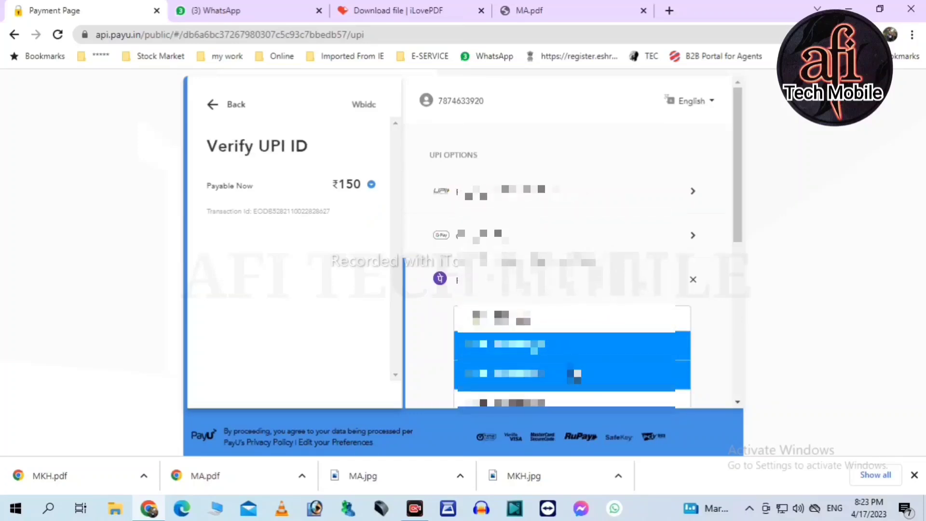
{"action": "left_click", "coordinate": [576, 374]}
{"action": "left_click", "coordinate": [605, 401]}
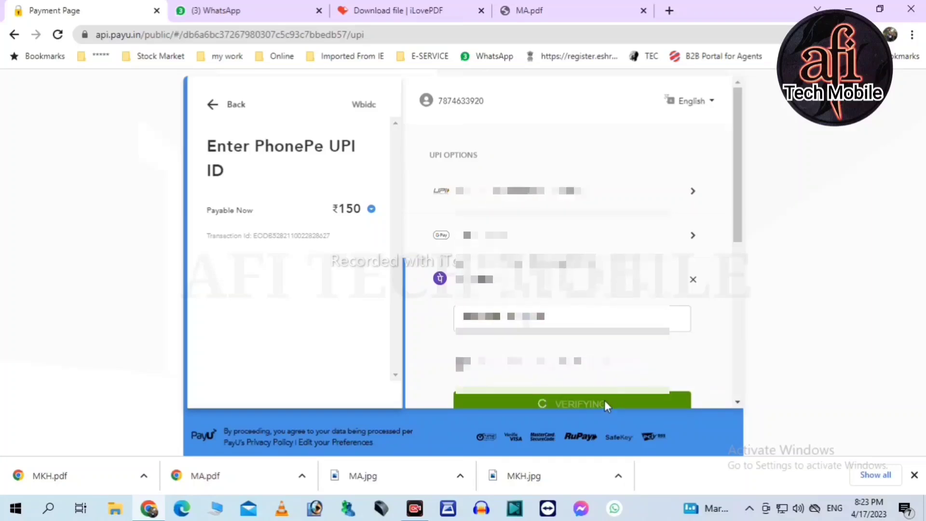
{"action": "scroll", "coordinate": [662, 382], "scroll_direction": "down", "scroll_amount": 2}
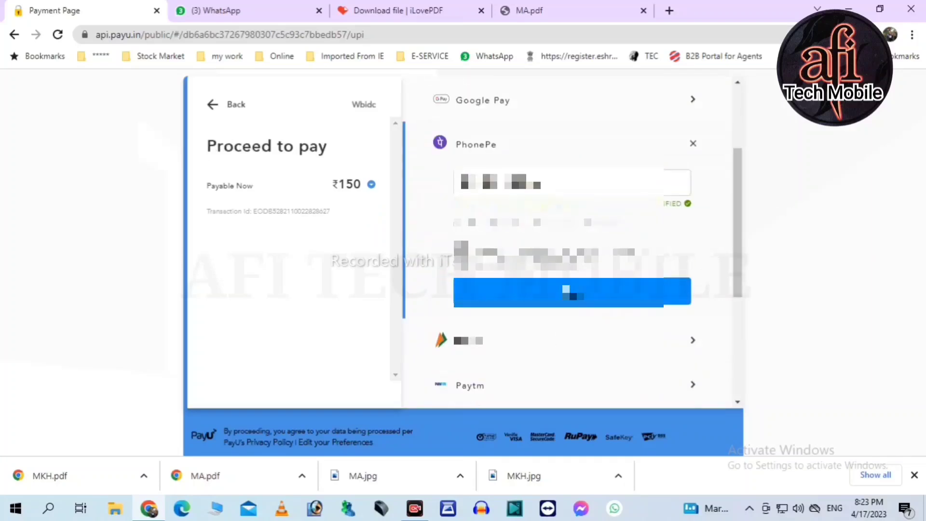
{"action": "left_click", "coordinate": [572, 291]}
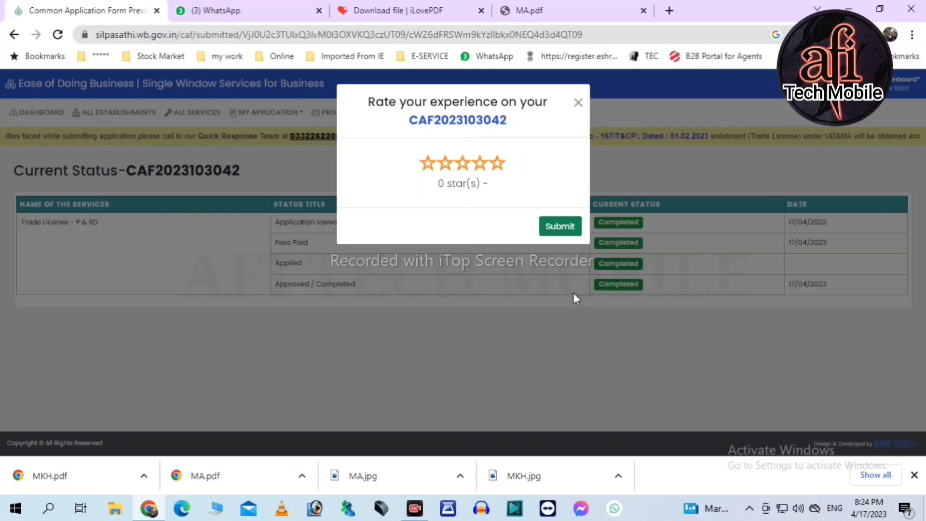
- Go back to the dashboard and open the completed trade licence application's details
{"action": "left_click", "coordinate": [578, 104]}
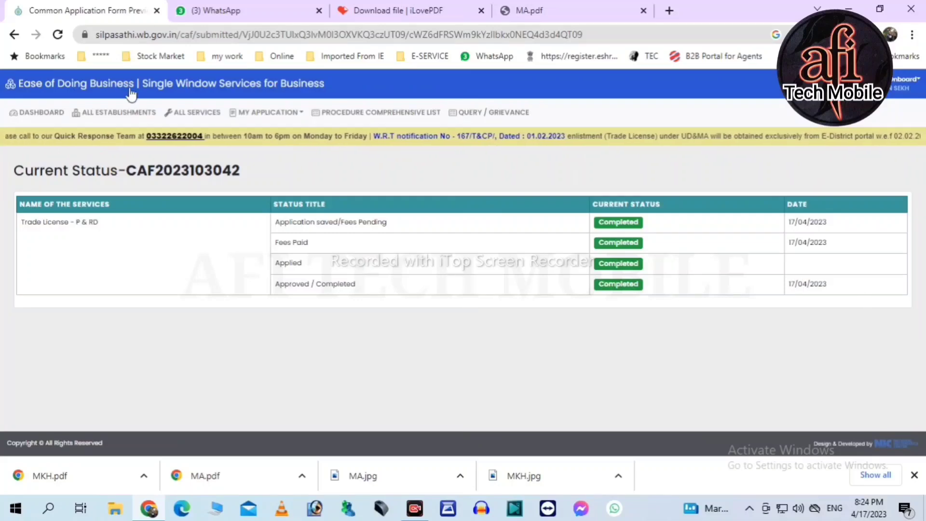
{"action": "left_click", "coordinate": [40, 113]}
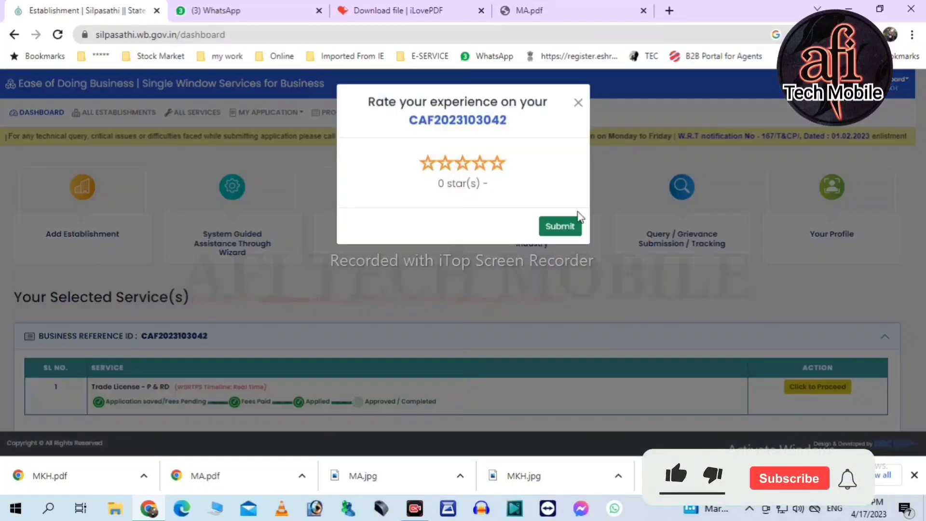
{"action": "left_click", "coordinate": [578, 103]}
{"action": "scroll", "coordinate": [532, 341], "scroll_direction": "down", "scroll_amount": 1}
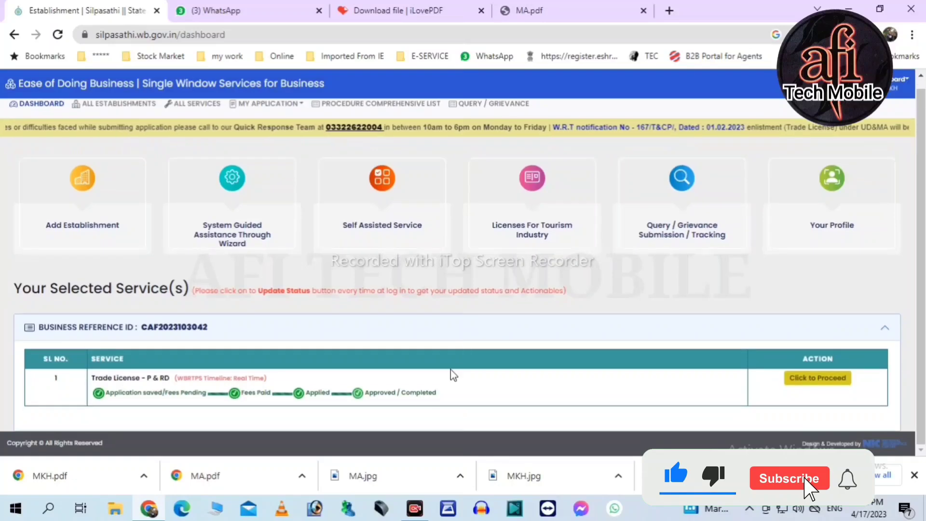
{"action": "left_click", "coordinate": [817, 379]}
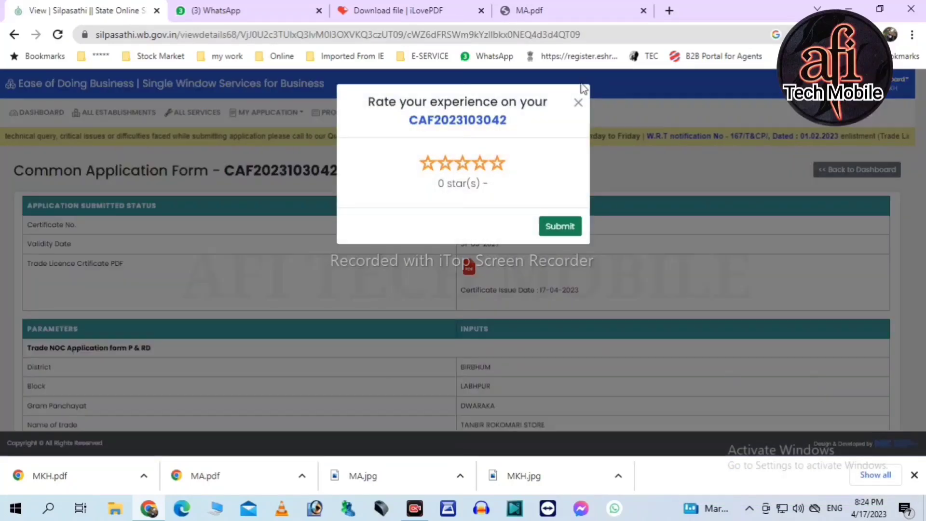
- Open the Trade Licence Certificate PDF in a new tab and bring up its print settings
{"action": "left_click", "coordinate": [579, 103]}
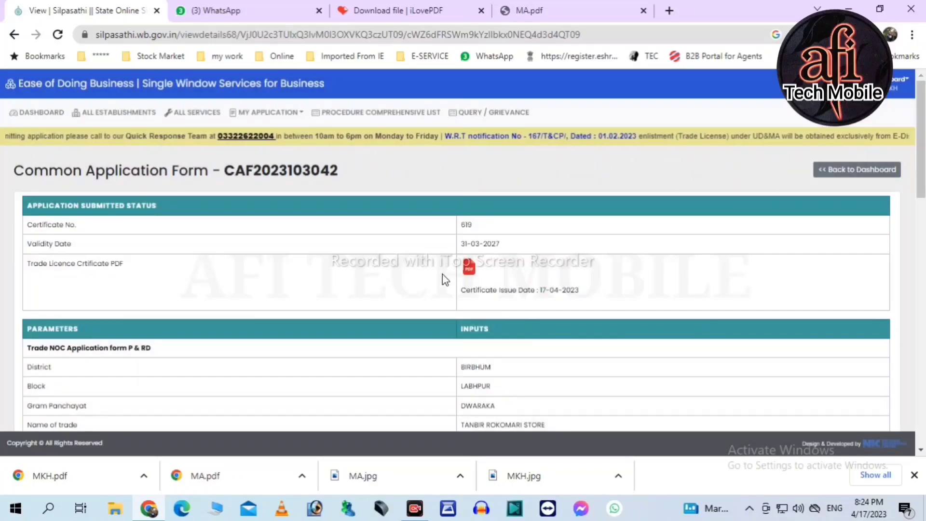
{"action": "middle_click", "coordinate": [469, 267]}
{"action": "scroll", "coordinate": [571, 337], "scroll_direction": "down", "scroll_amount": 6}
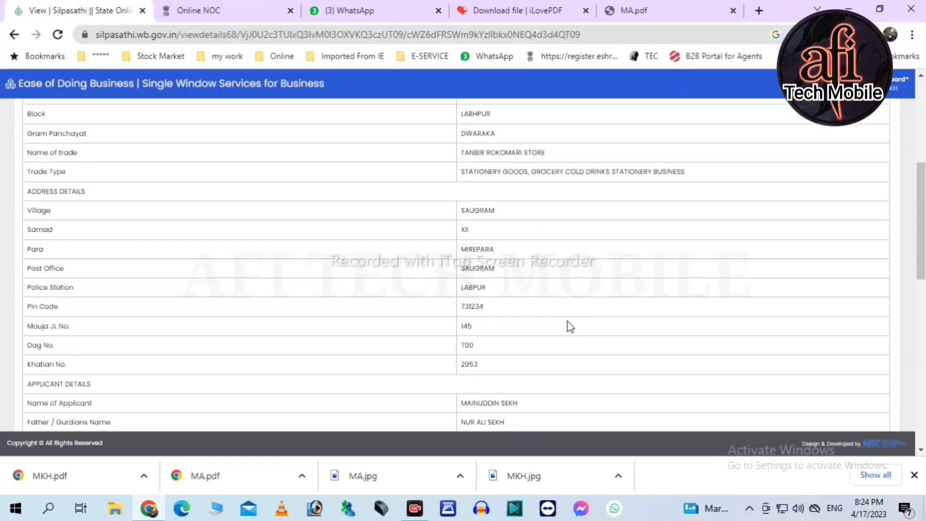
{"action": "scroll", "coordinate": [535, 288], "scroll_direction": "down", "scroll_amount": 10}
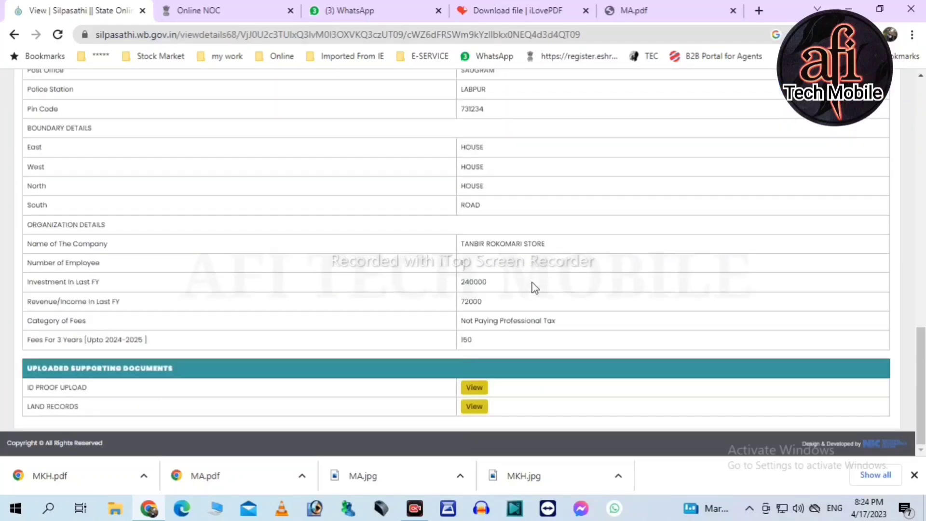
{"action": "scroll", "coordinate": [534, 288], "scroll_direction": "up", "scroll_amount": 15}
{"action": "key", "text": "ctrl+Tab"}
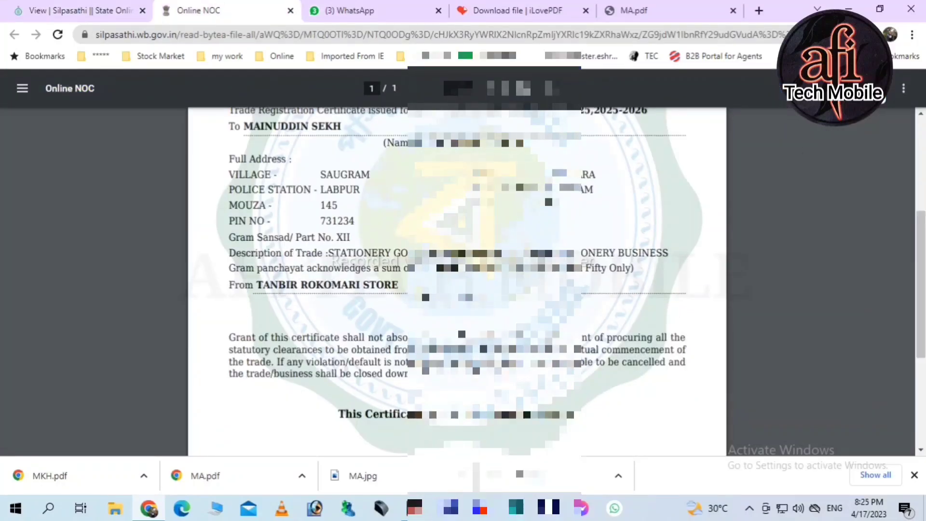
{"action": "key", "text": "ctrl+p"}
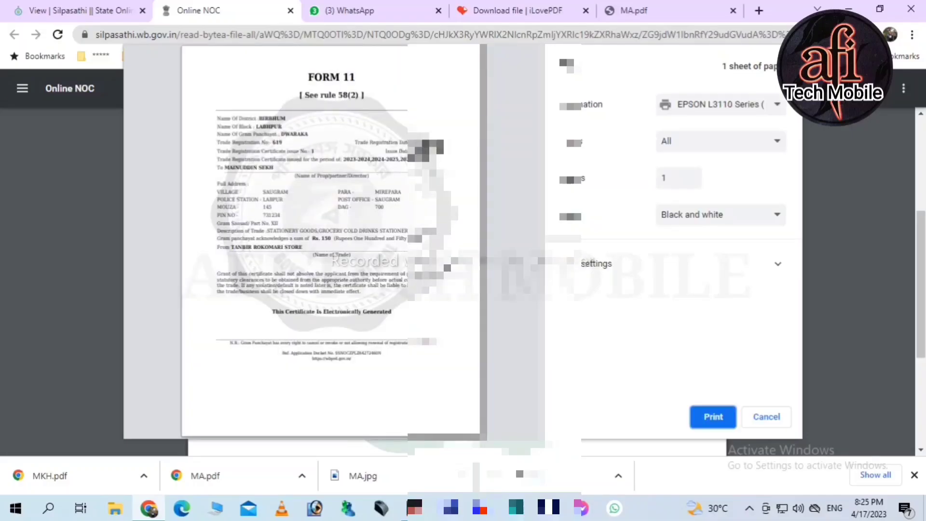